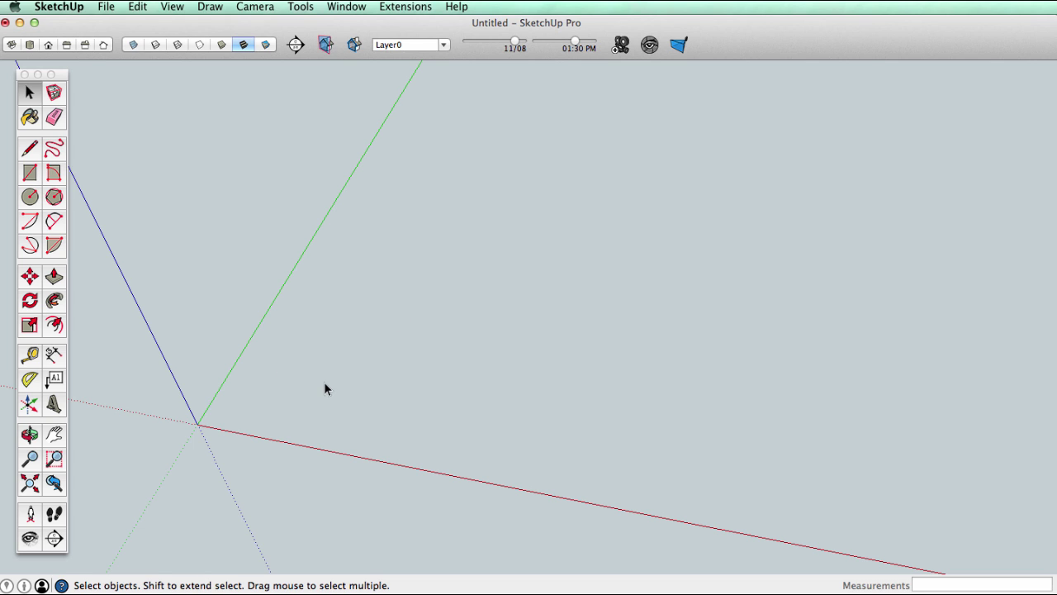
- Draw a square face about 7 9/64" per side beside the origin on the ground plane
click(30, 173)
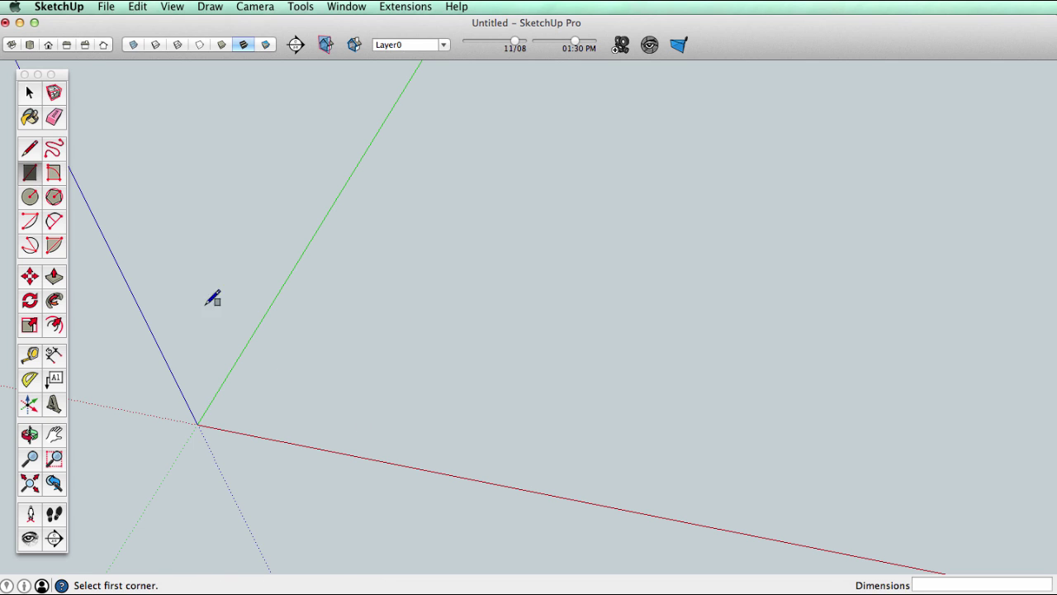
click(256, 402)
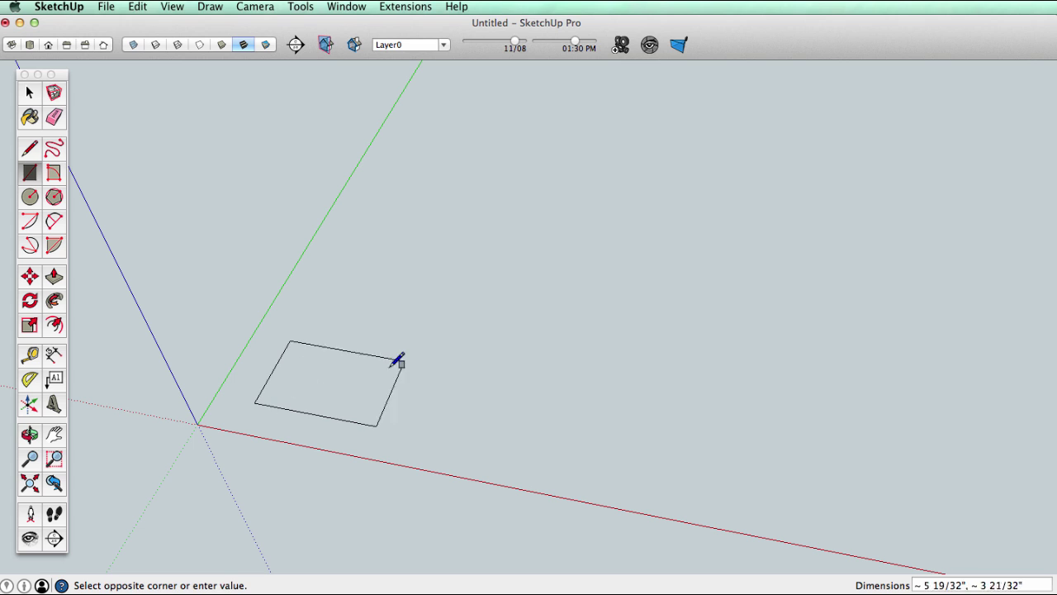
click(455, 314)
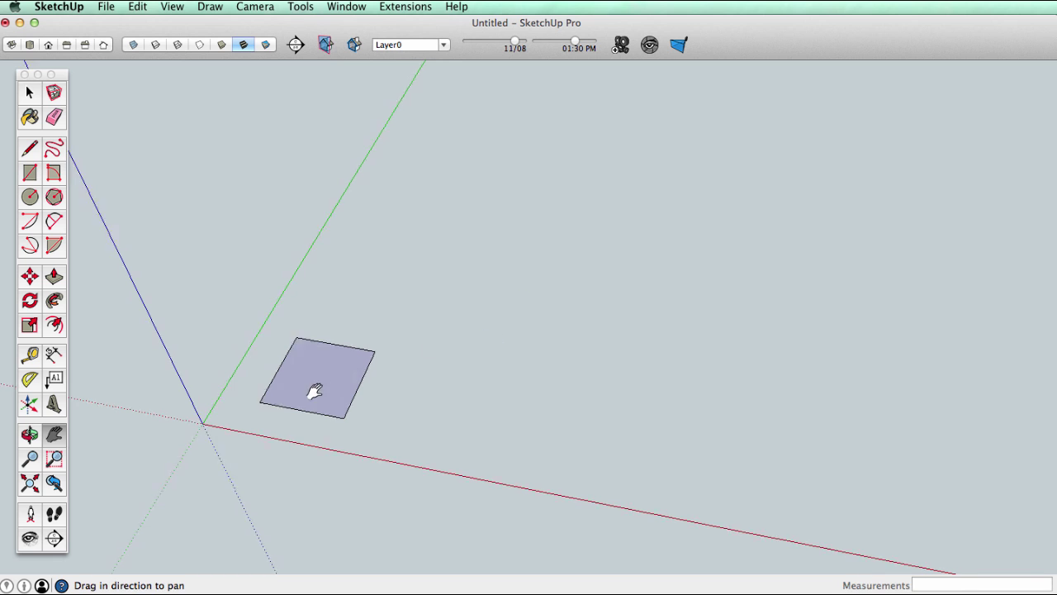
key(z)
shift+middle_drag(314, 389, 590, 420)
scroll(583, 452, up, 4)
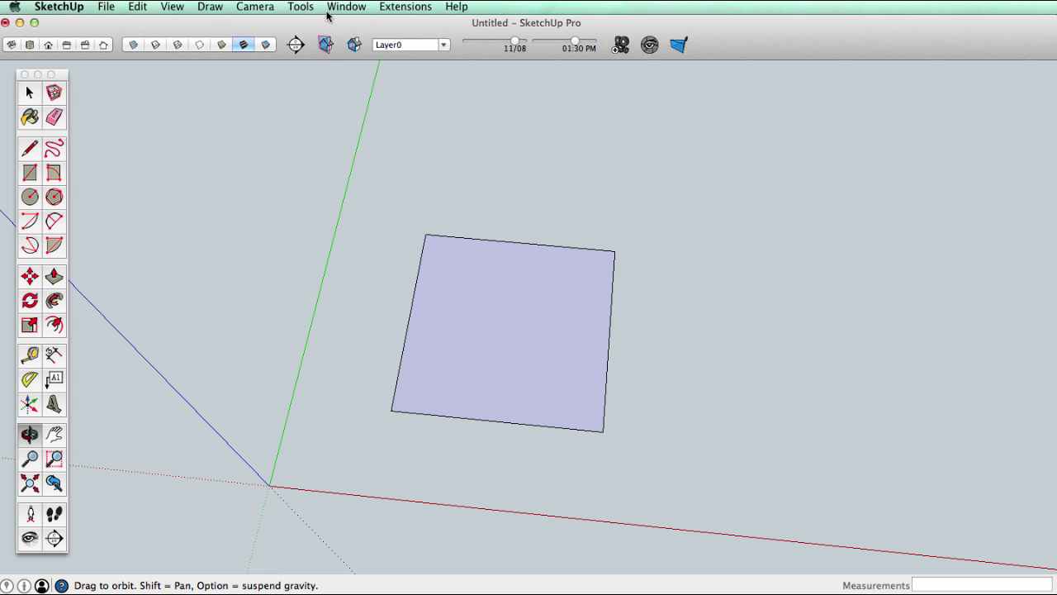
- Switch the camera to the Top standard view with perspective turned off
click(255, 8)
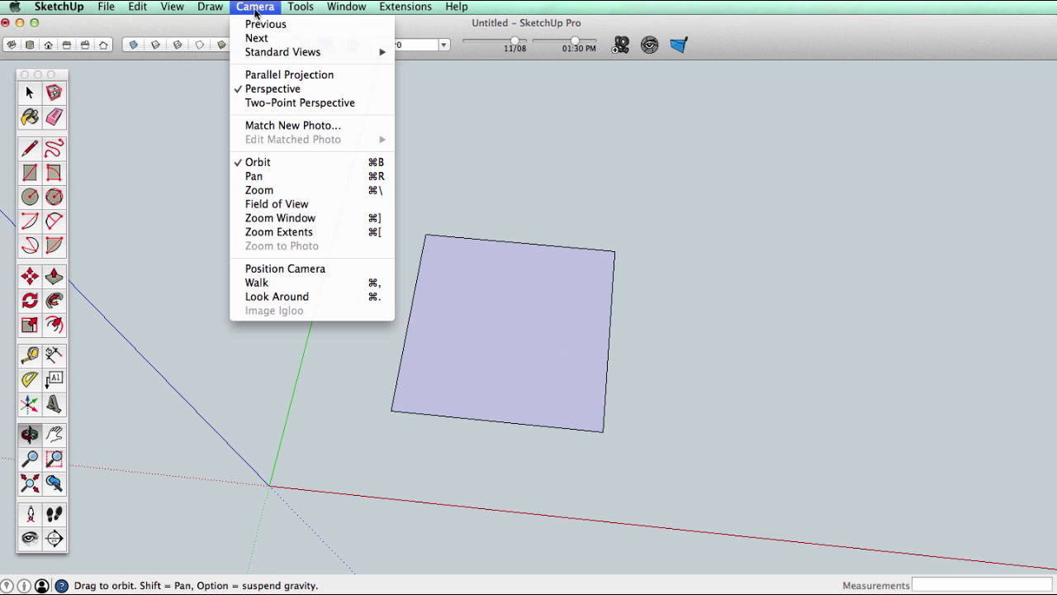
mouse_move(332, 53)
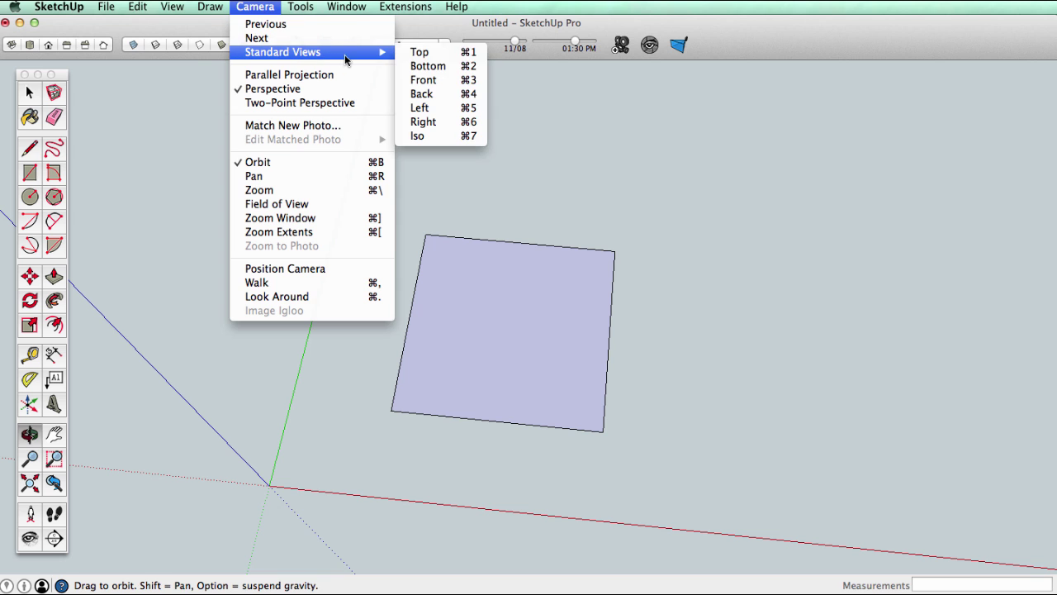
click(437, 52)
click(255, 7)
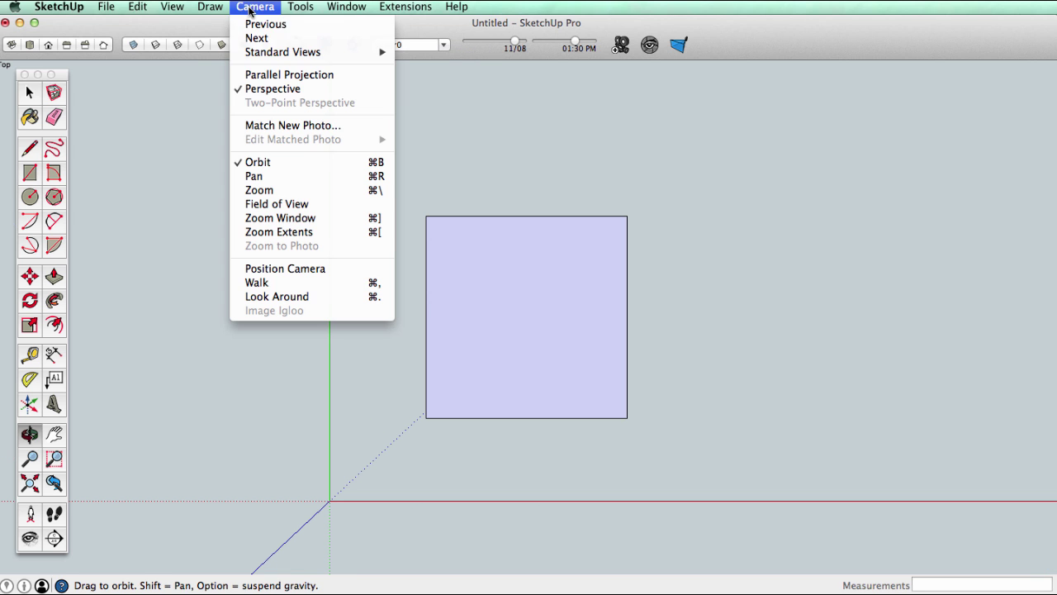
click(287, 88)
- Select the square with its edges and make it a component named 'pattern'
key(space)
click(536, 302)
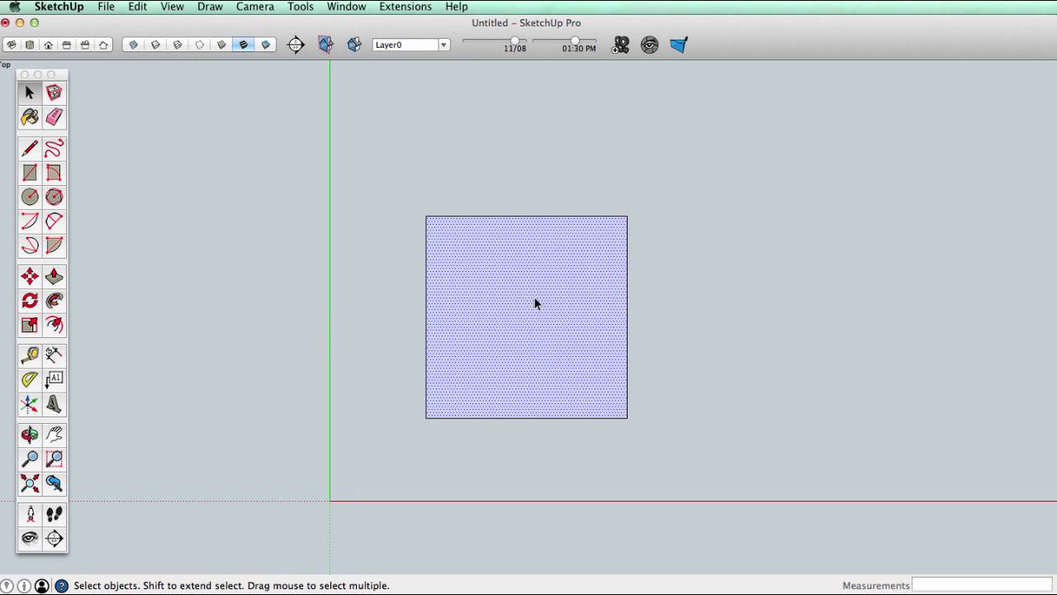
double_click(562, 338)
right_click(502, 310)
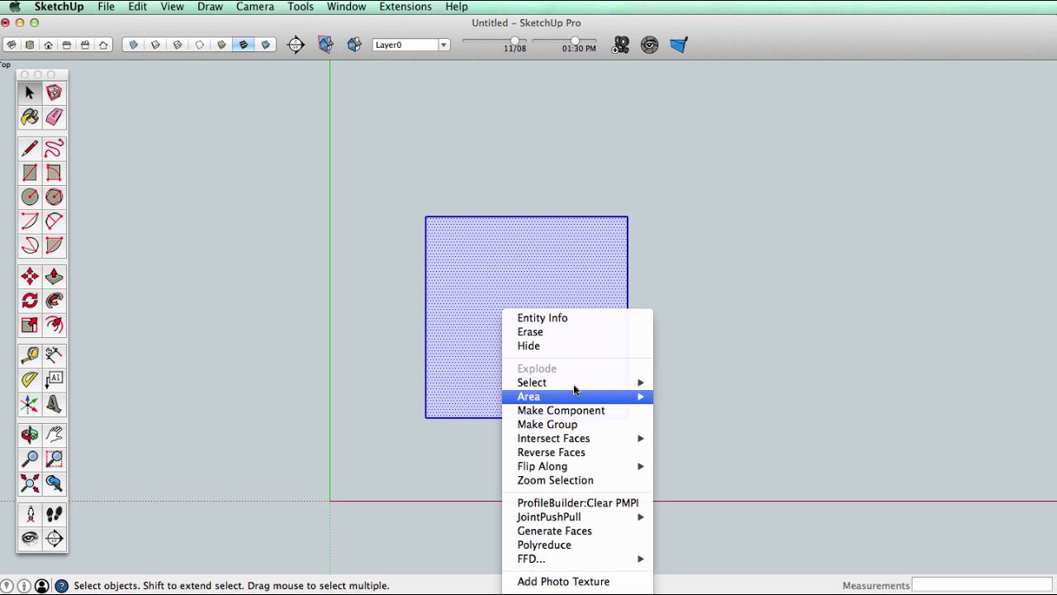
click(578, 410)
text(pattern)
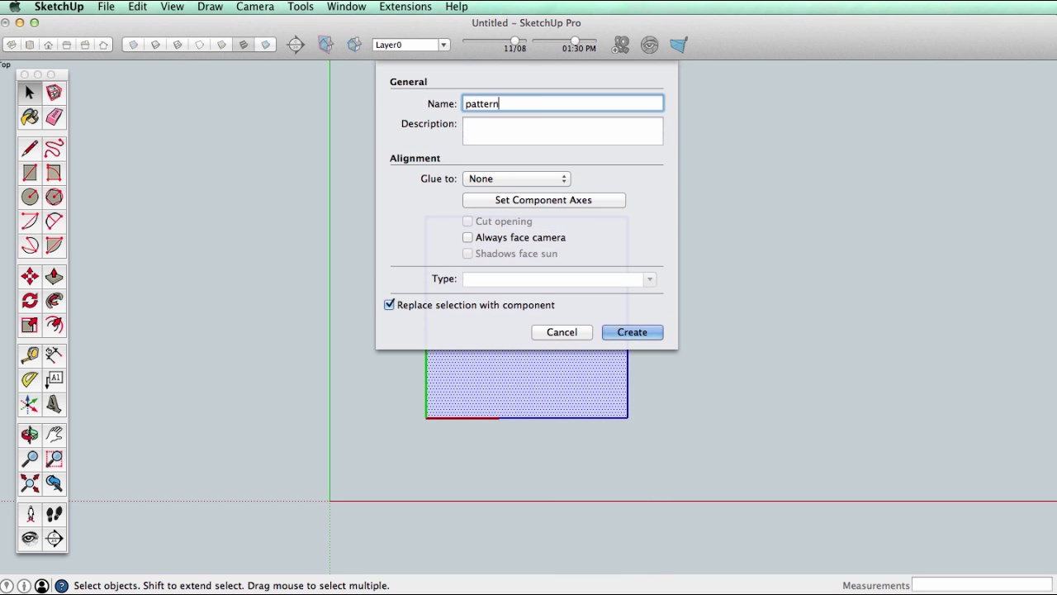
key(Return)
scroll(456, 338, down, 3)
key(h)
drag(453, 309, 390, 441)
- Copy the pattern square beside itself and repeat to form a row of three
click(29, 281)
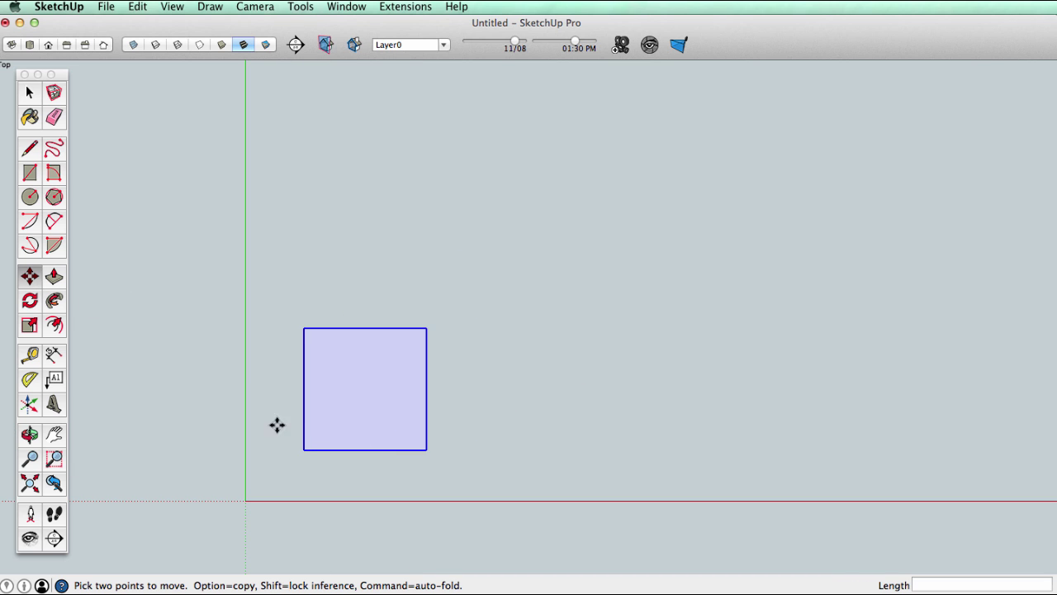
click(304, 450)
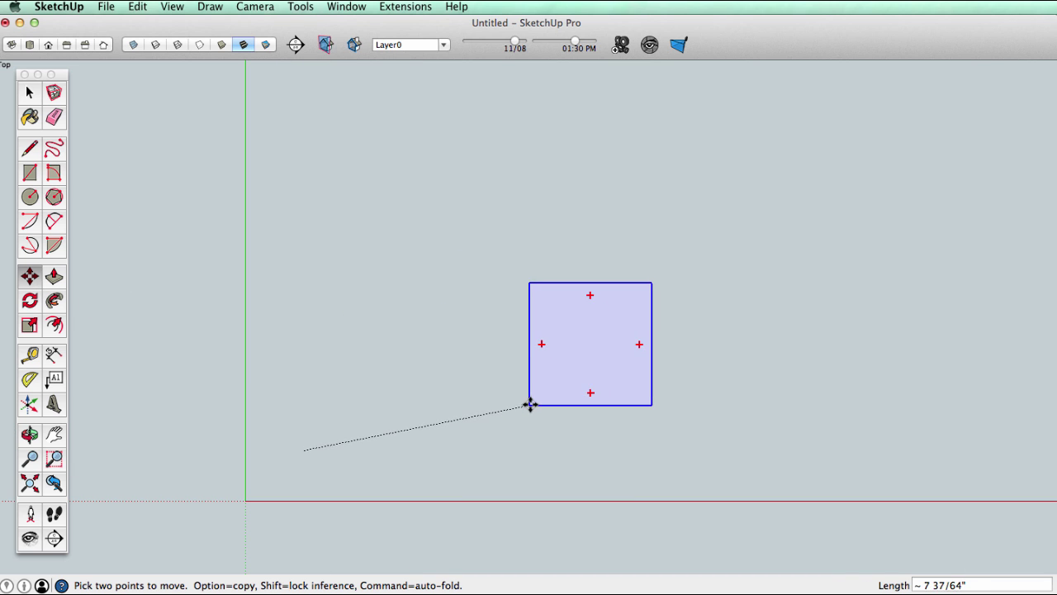
key(alt)
click(426, 450)
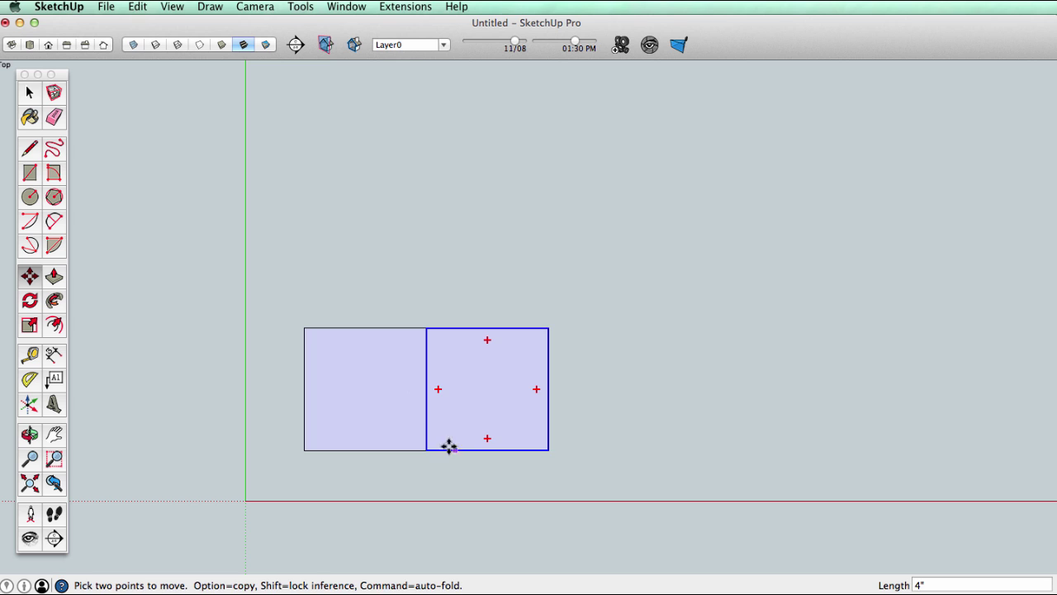
key(Return)
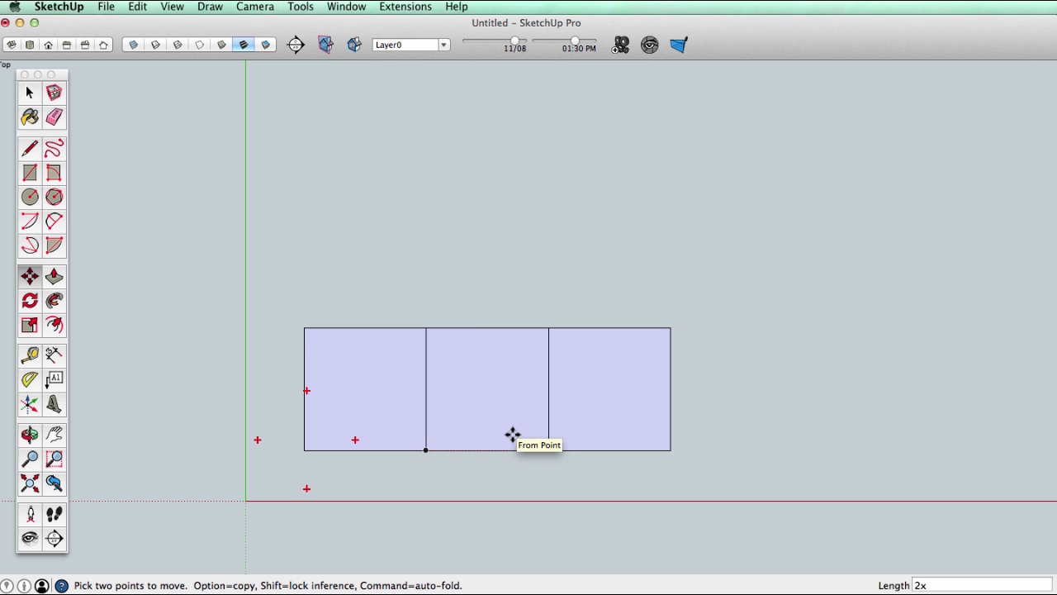
- Copy the row of three upward and repeat to make a 3×3 grid
key(space)
drag(590, 488, 341, 333)
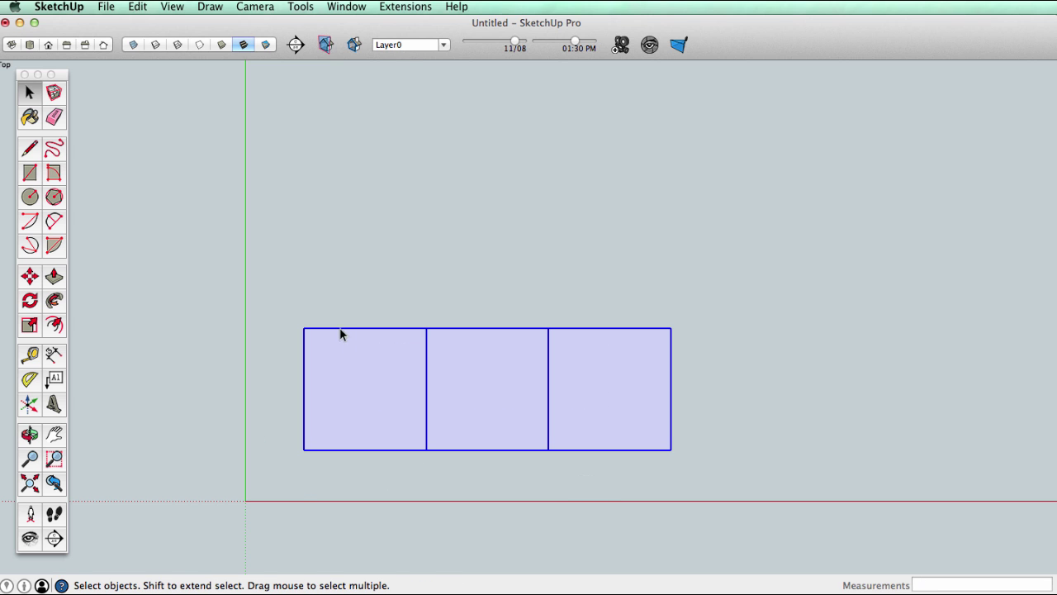
click(33, 274)
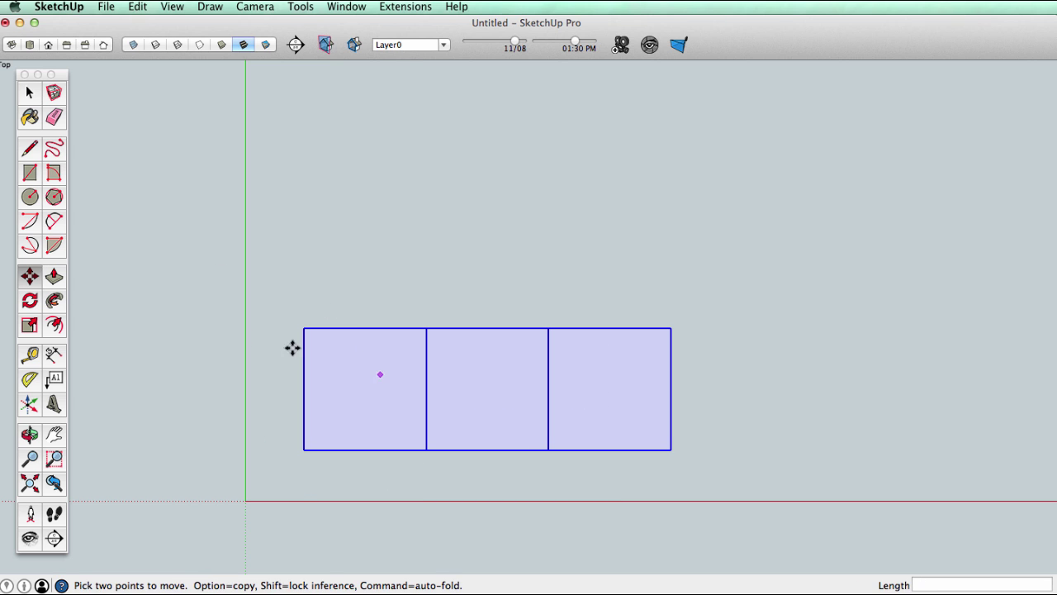
alt+click(548, 449)
click(547, 328)
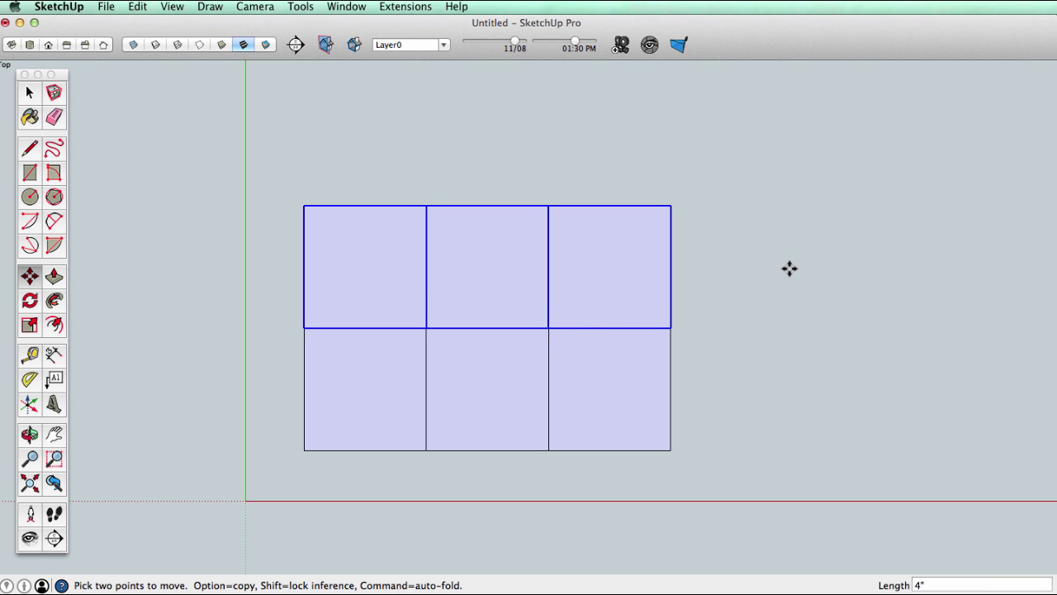
key(Return)
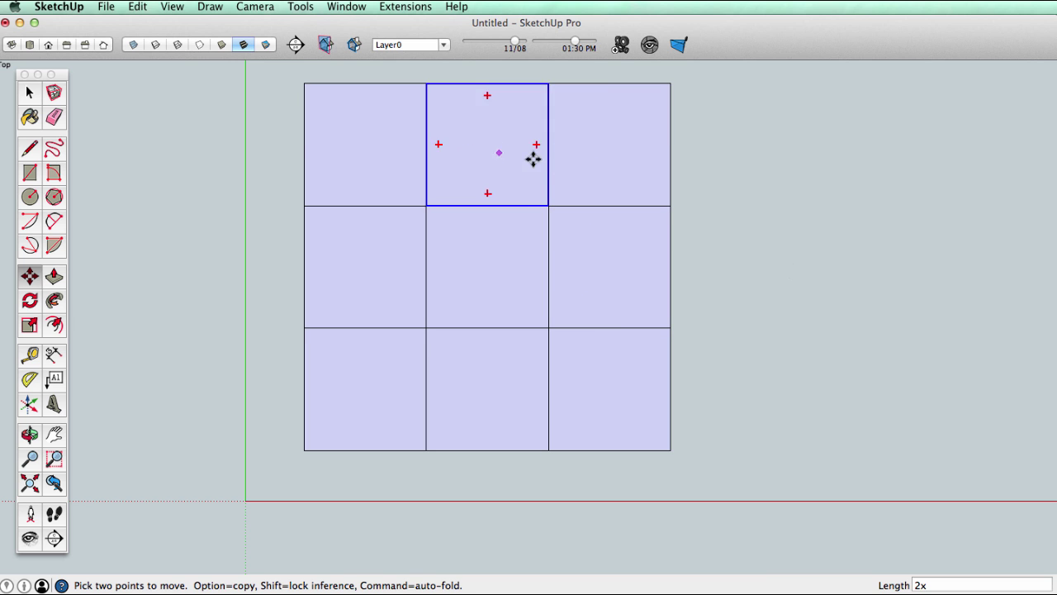
key(space)
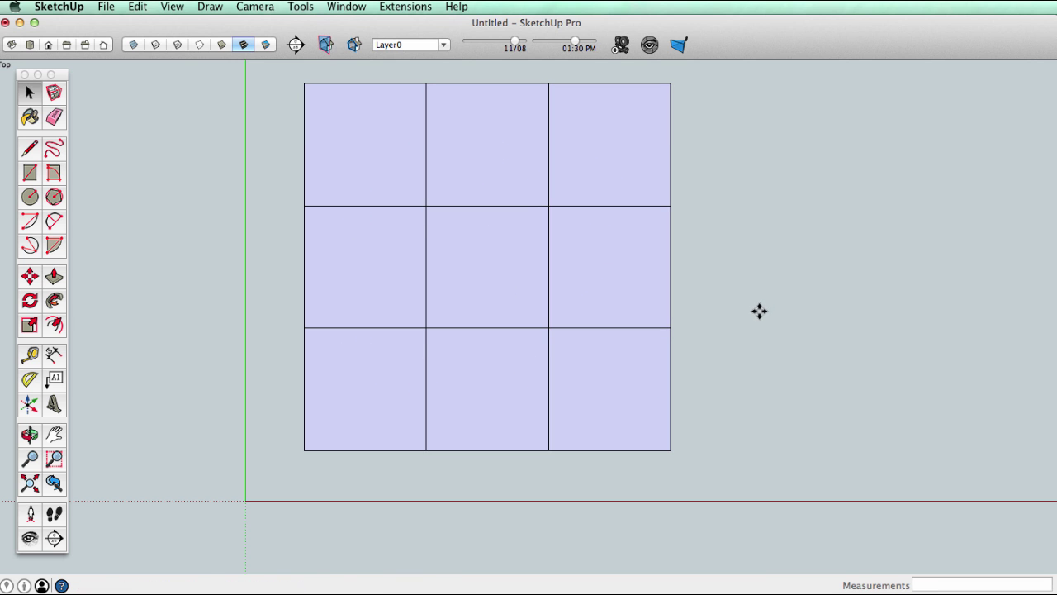
key(h)
drag(609, 302, 529, 451)
key(z)
key(space)
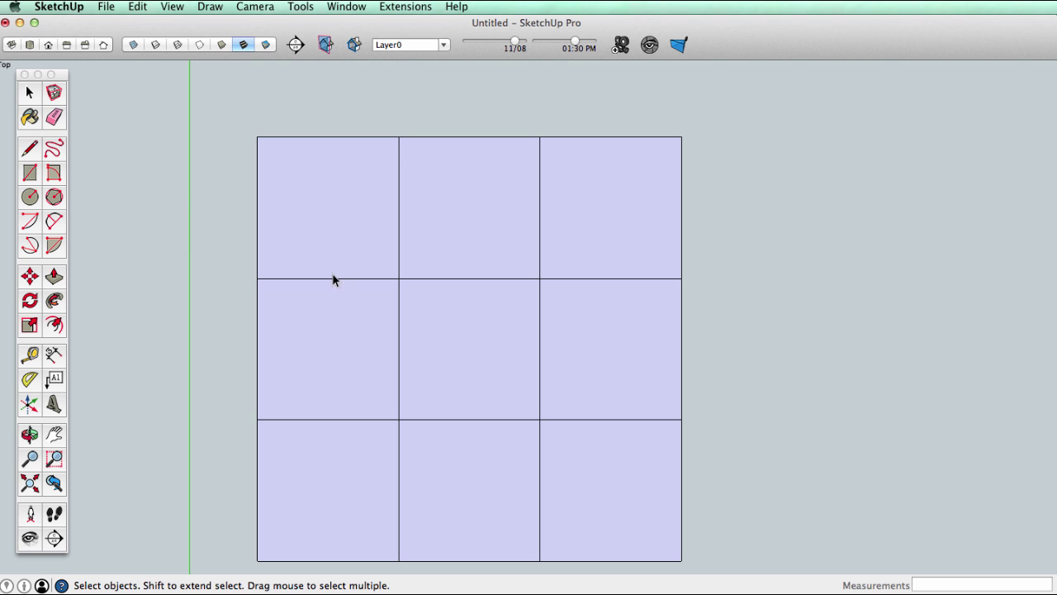
- Inside the centre component, undo an accidental erase and hide the edges dividing the squares
double_click(494, 337)
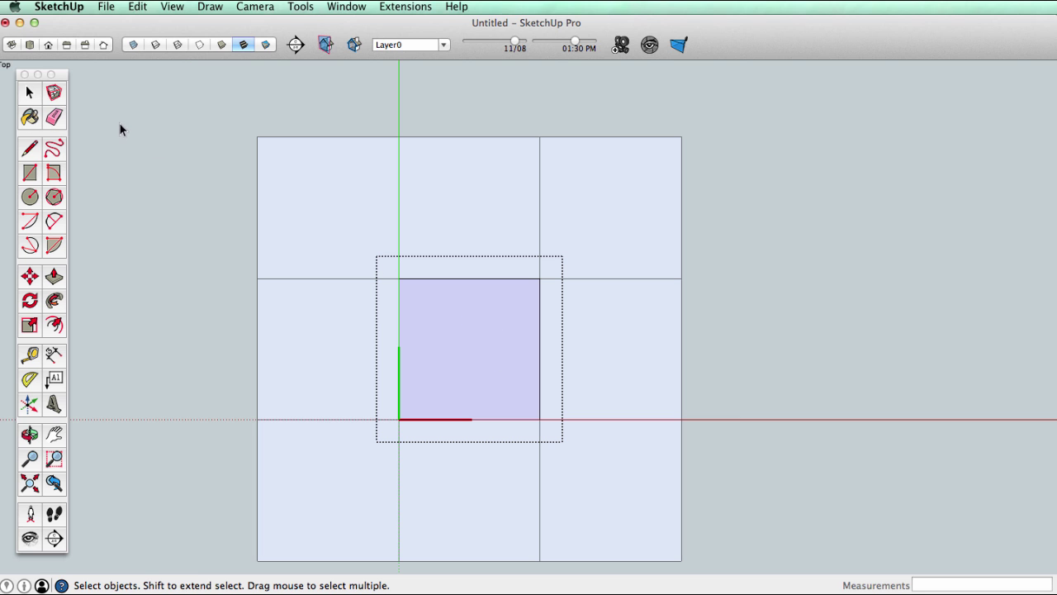
click(55, 117)
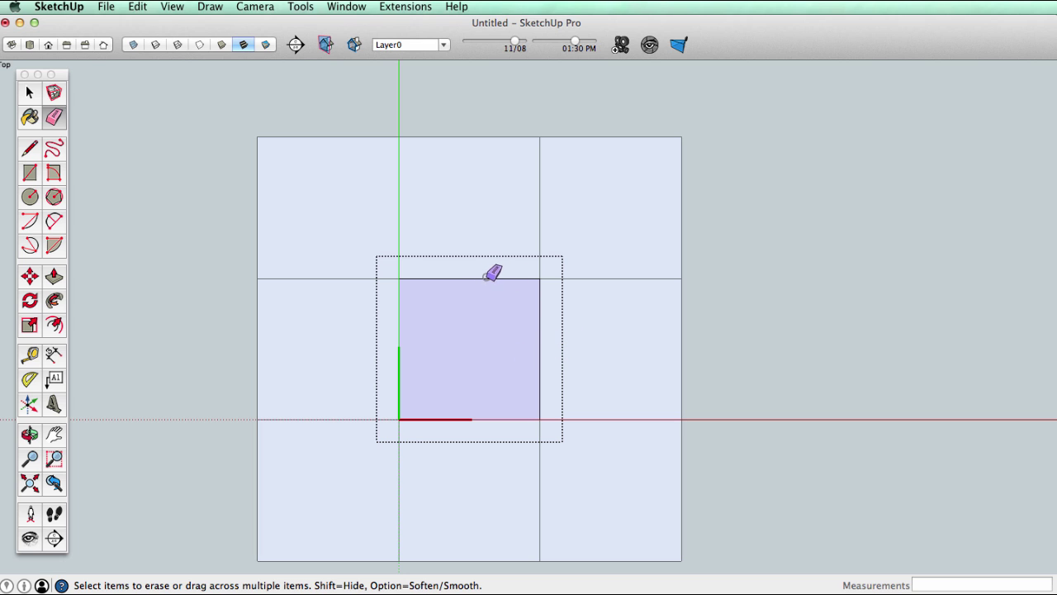
click(539, 332)
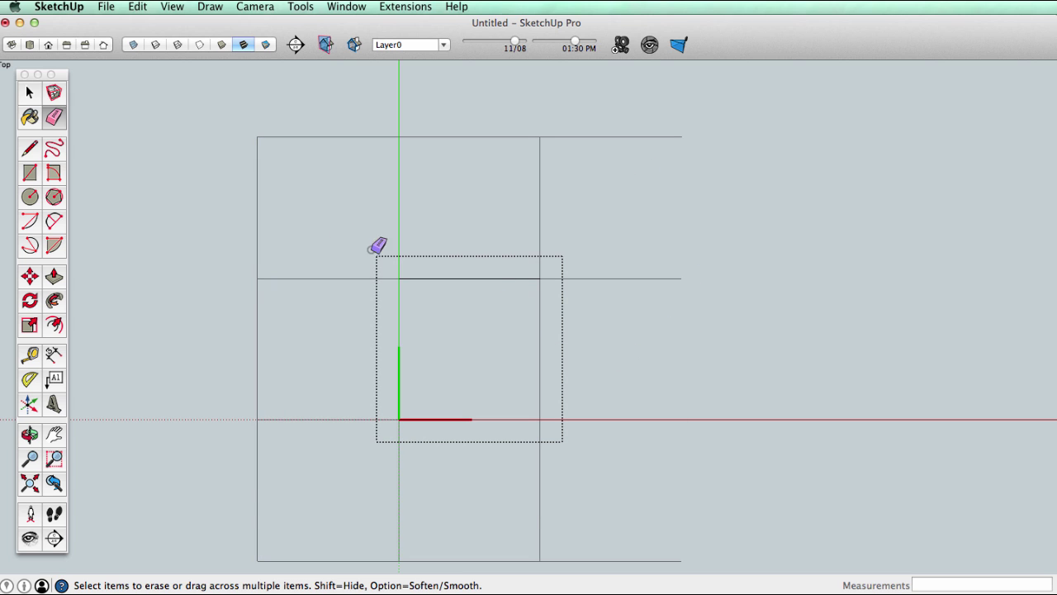
key(super+z)
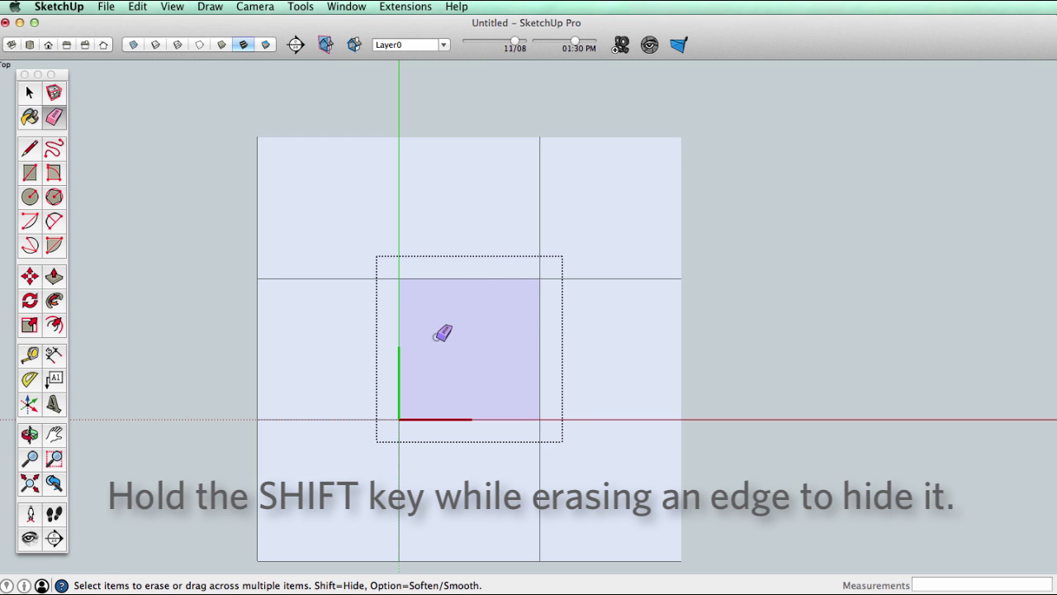
mouse_move(495, 399)
shift+mouse_down()
mouse_move(490, 425)
mouse_move(514, 439)
shift+mouse_up()
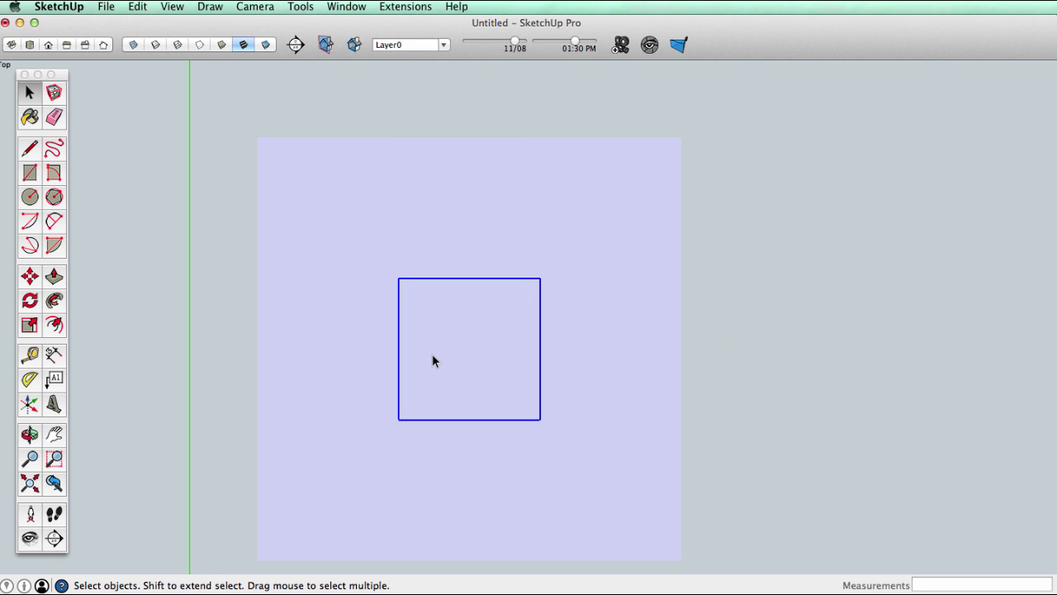
- Inside the centre tile, draw a diagonal line extending past the tile's right side
double_click(446, 345)
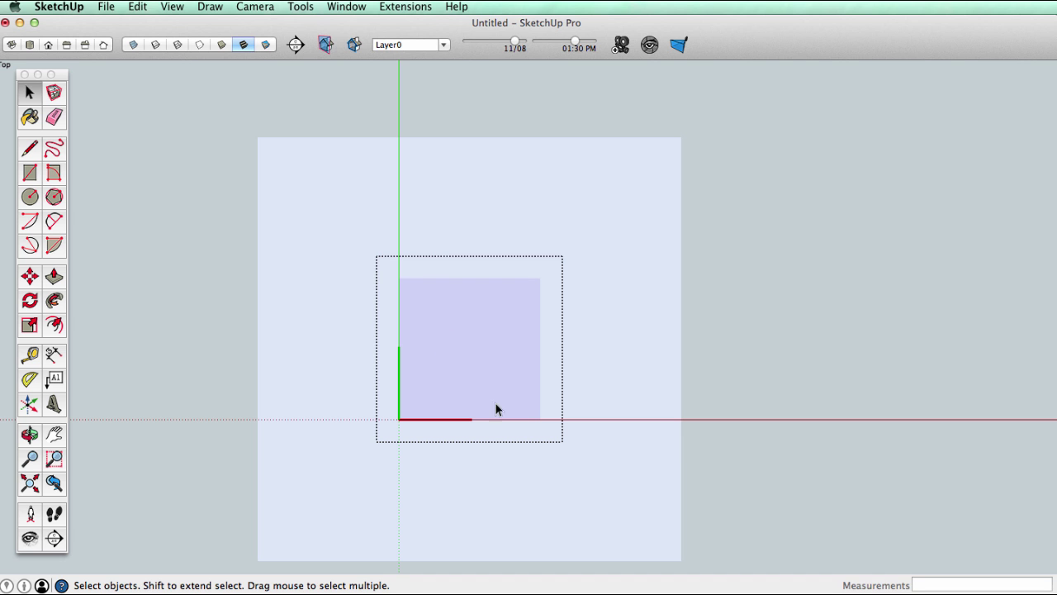
key(z)
drag(475, 465, 583, 293)
key(h)
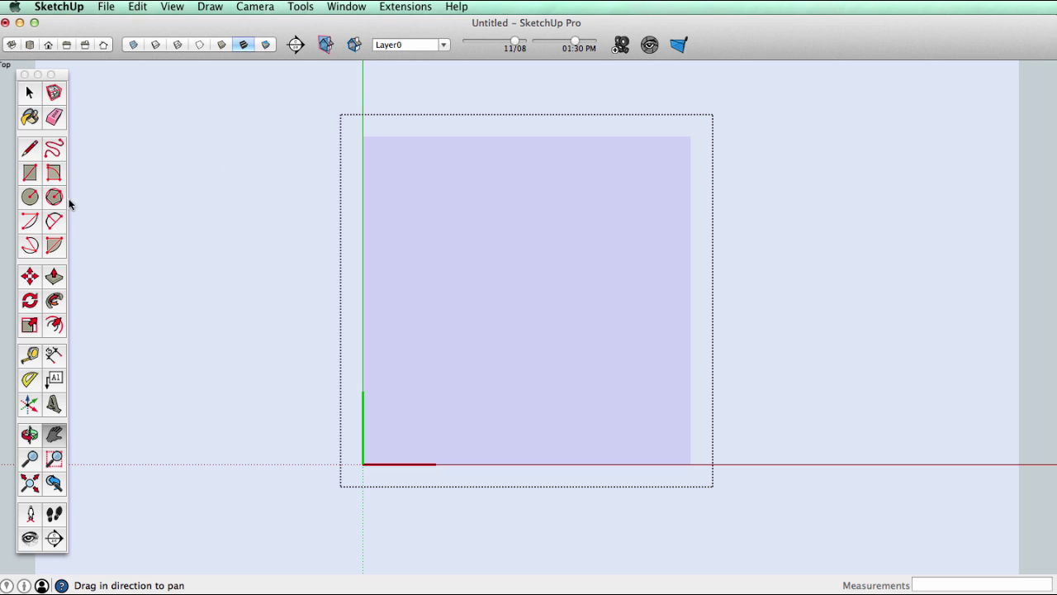
click(30, 148)
click(314, 399)
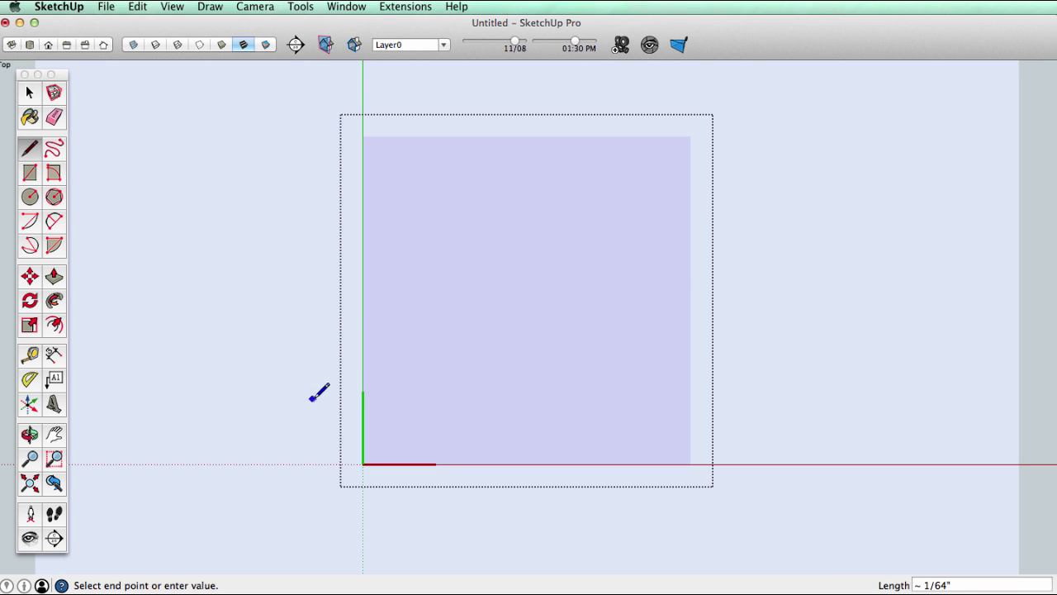
click(740, 274)
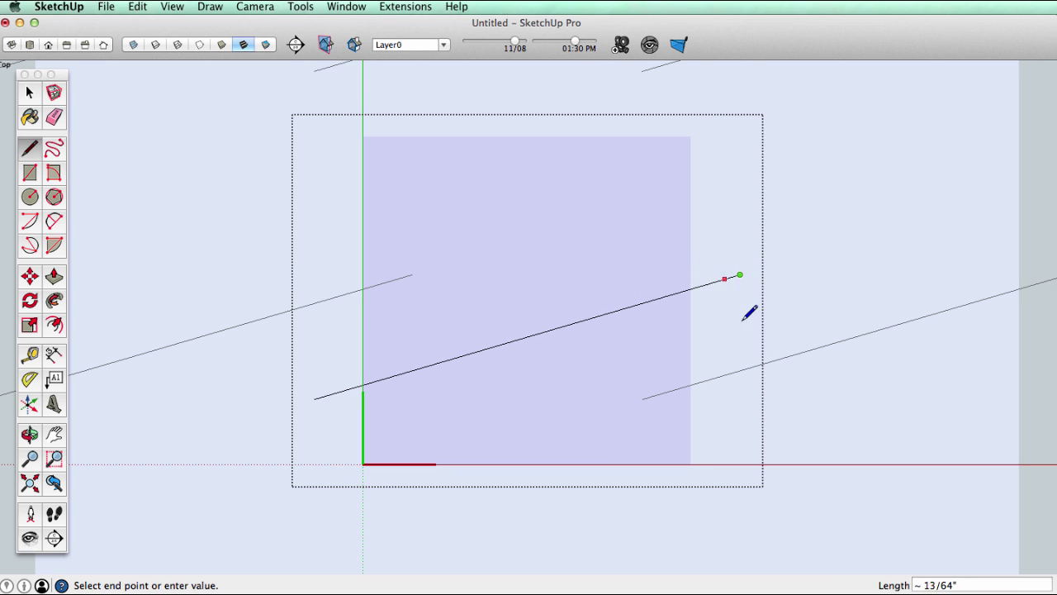
key(space)
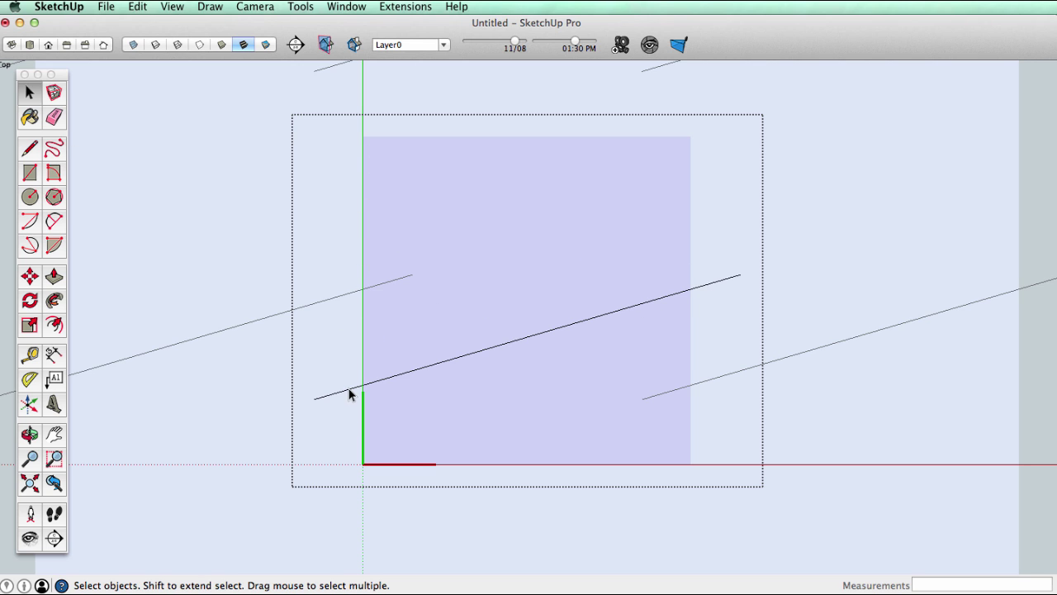
- Erase the diagonal line's overhangs beyond the tile's left and right edges
click(374, 385)
click(717, 284)
click(668, 297)
click(717, 286)
click(54, 116)
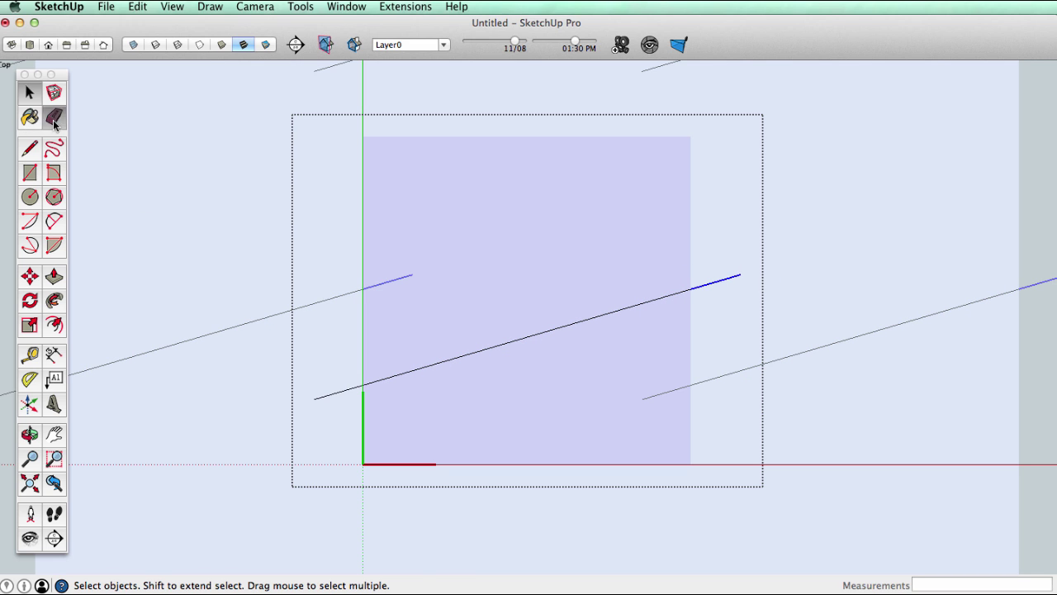
click(342, 391)
click(743, 284)
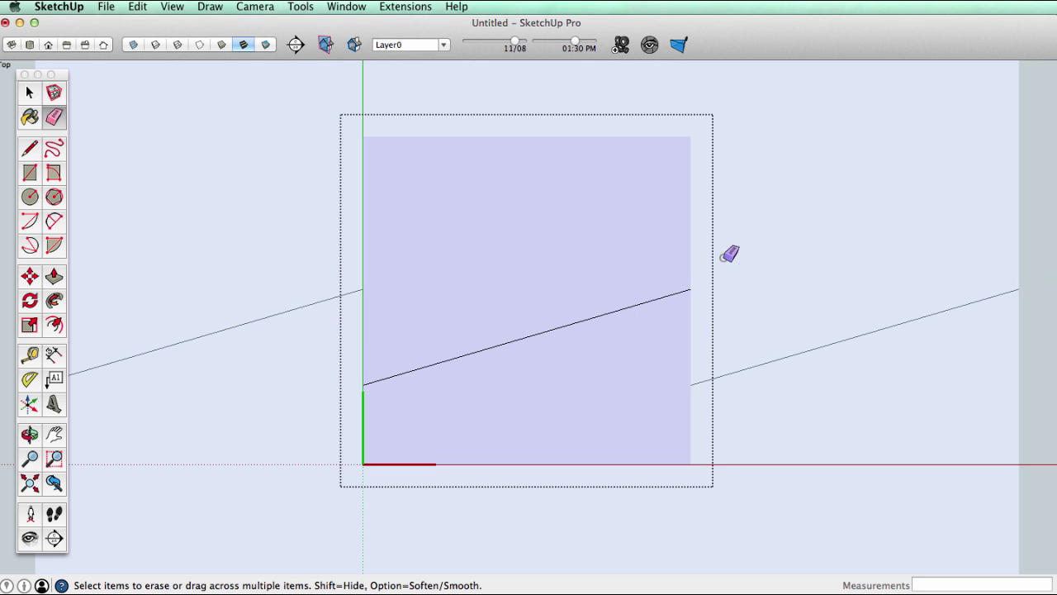
- Draw a stepped line from the left edge up to the top edge, erasing the overshoot
click(31, 147)
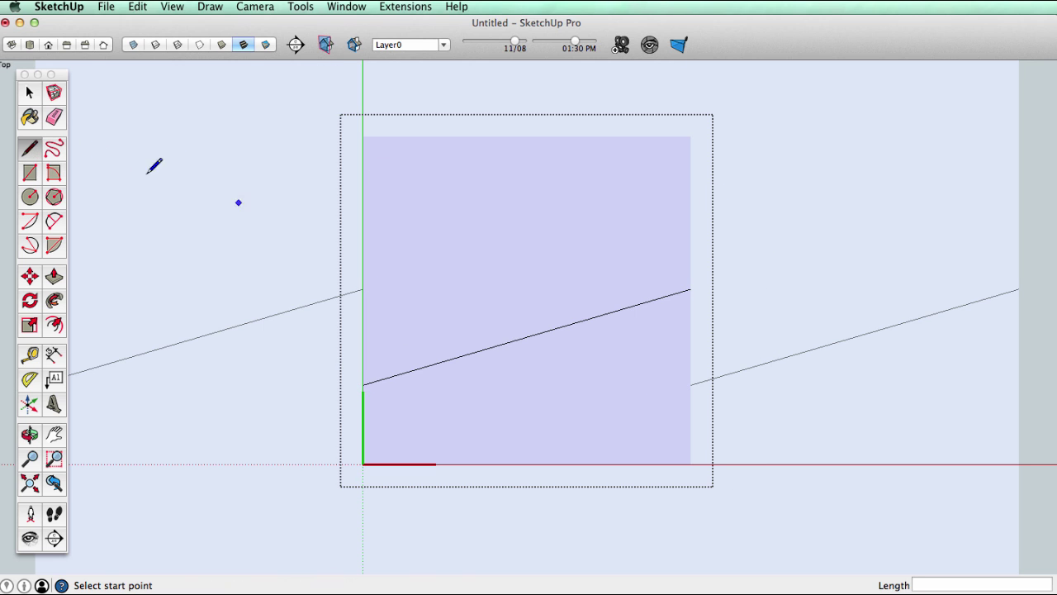
click(362, 288)
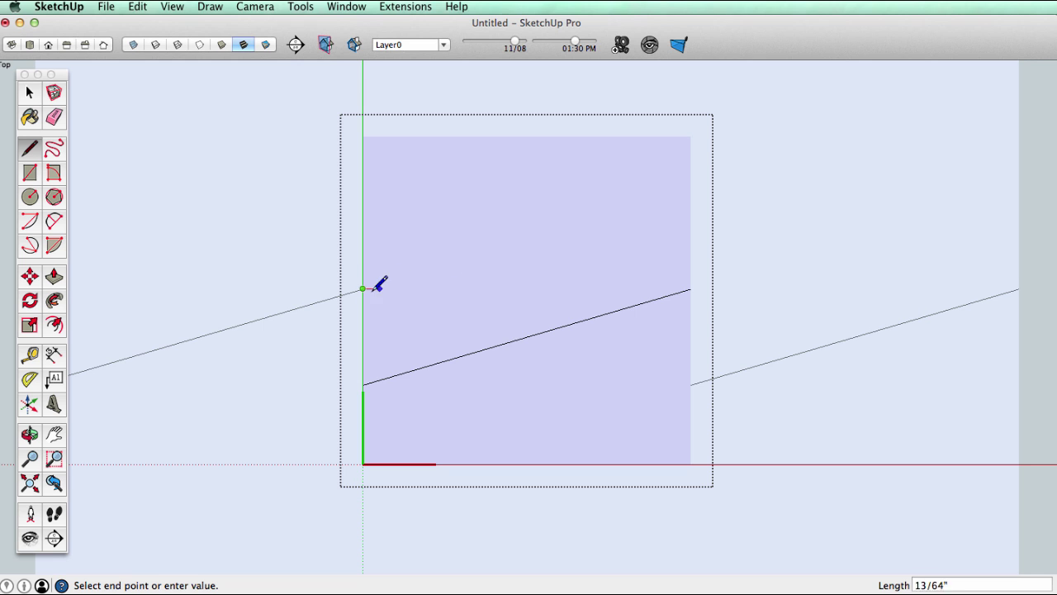
click(446, 289)
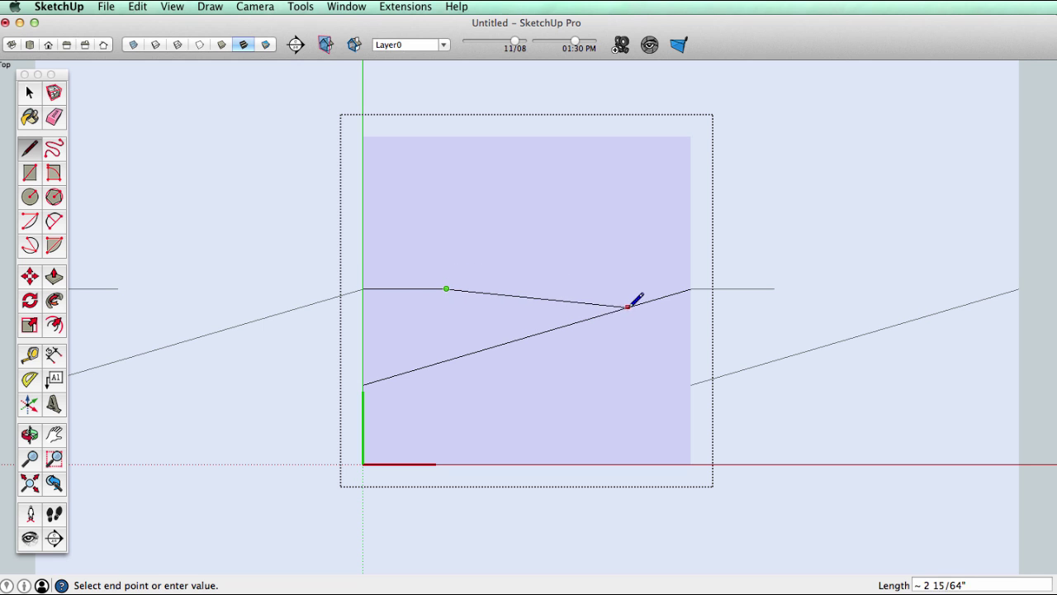
click(610, 240)
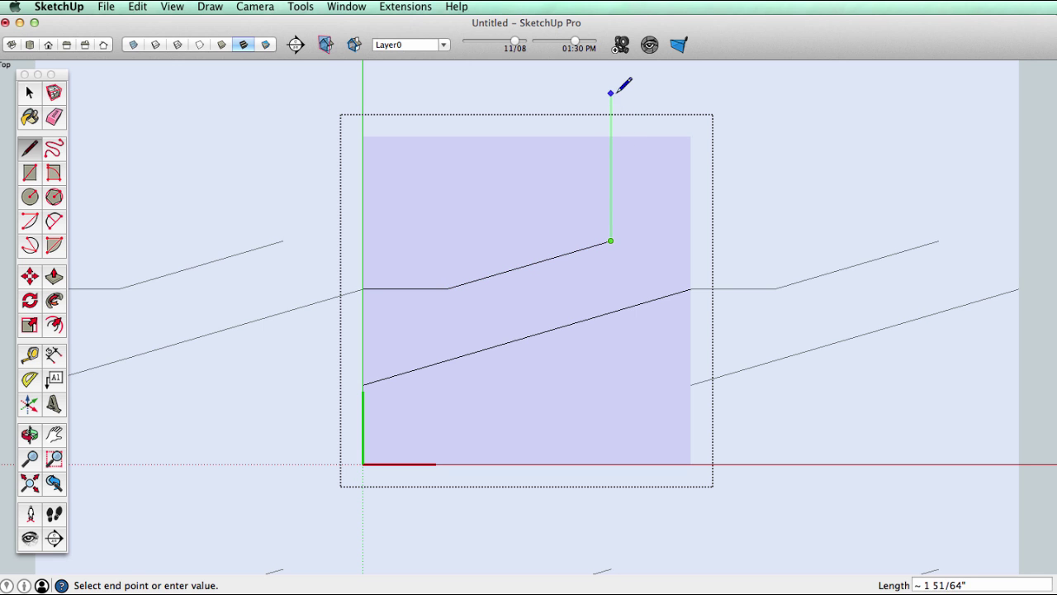
click(610, 136)
click(610, 93)
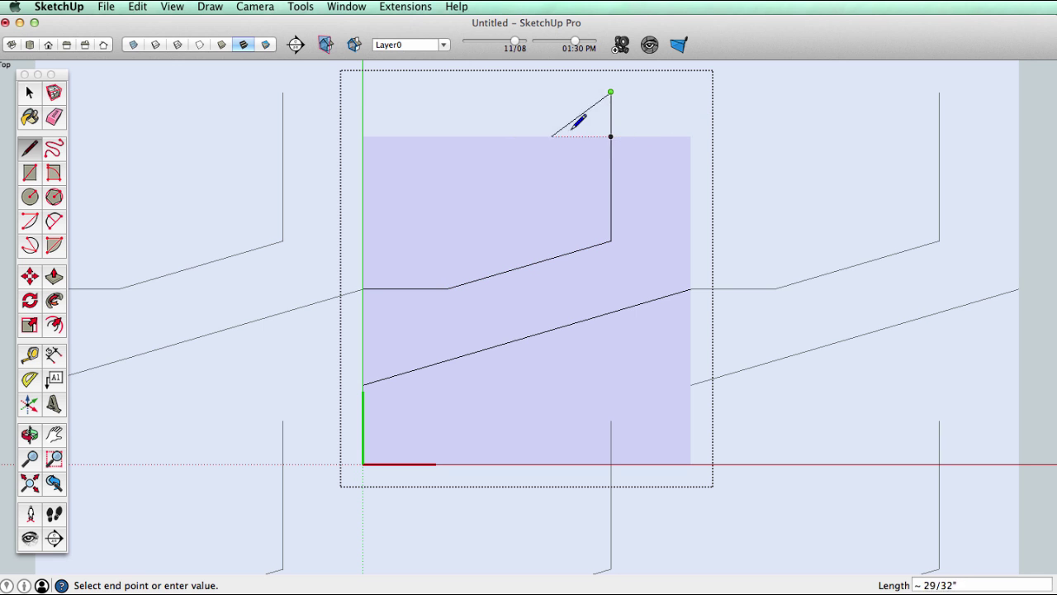
click(54, 117)
click(611, 116)
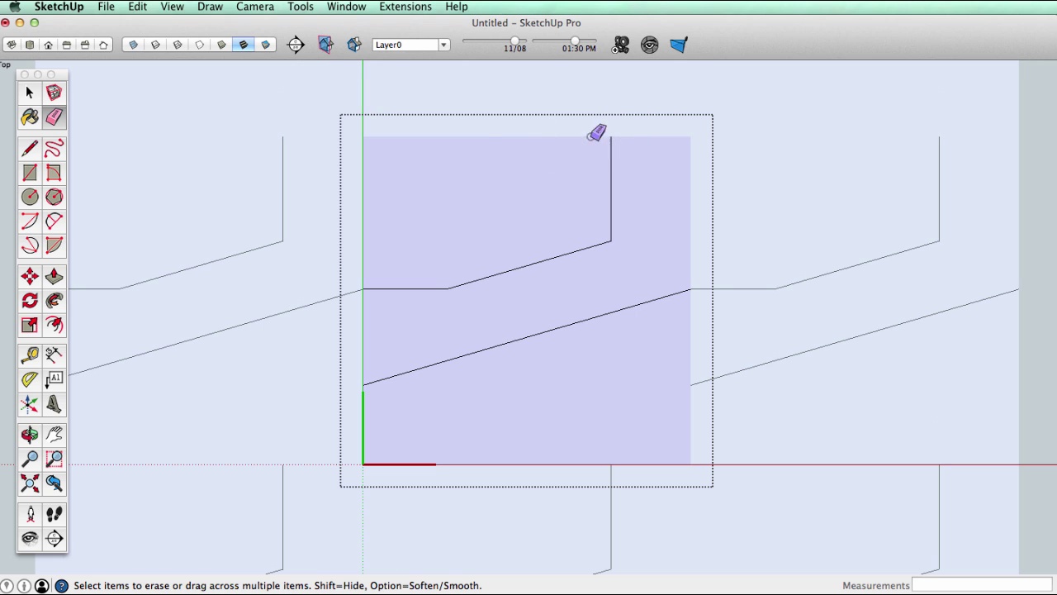
- Draw a notched line from the tile's bottom edge to its right edge
click(29, 149)
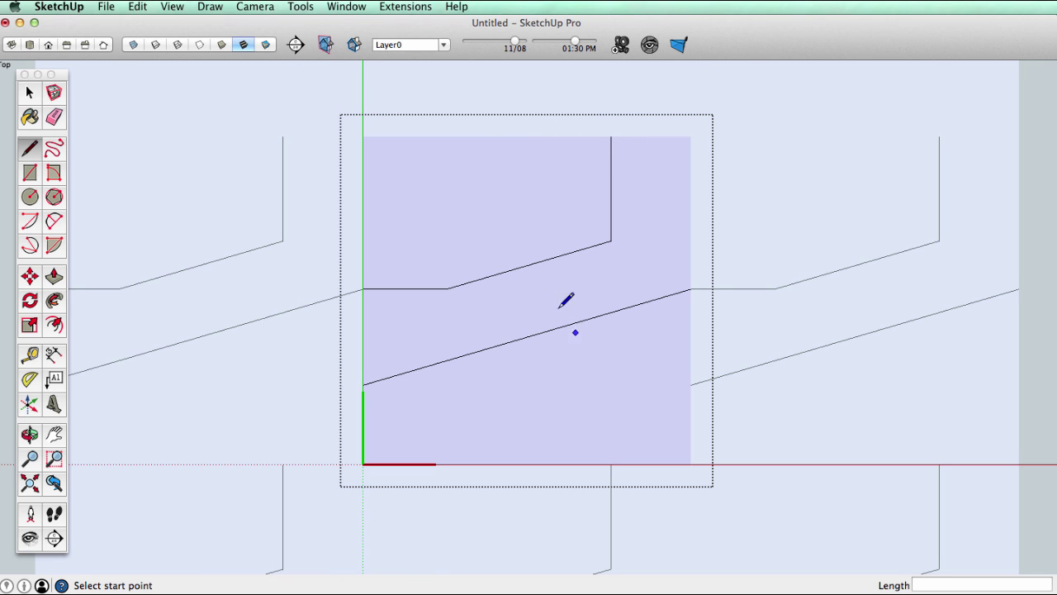
click(612, 464)
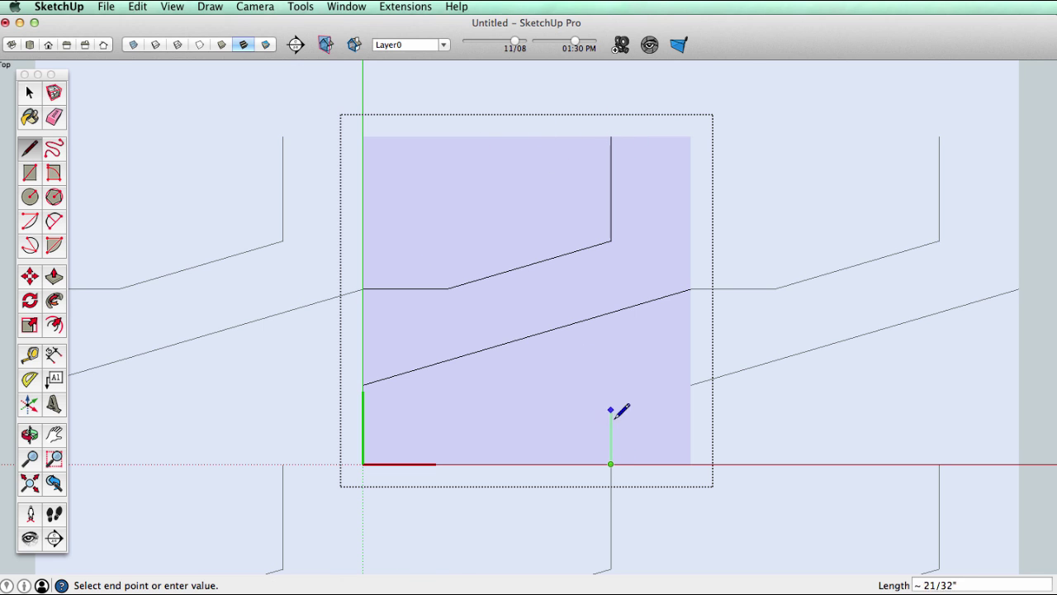
click(611, 353)
click(667, 353)
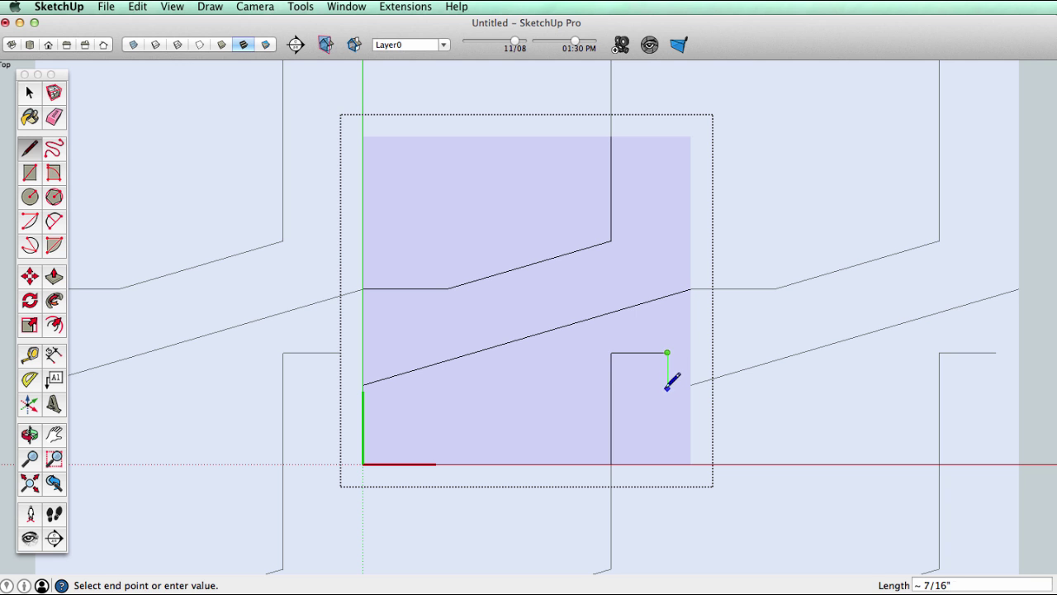
click(691, 384)
click(691, 384)
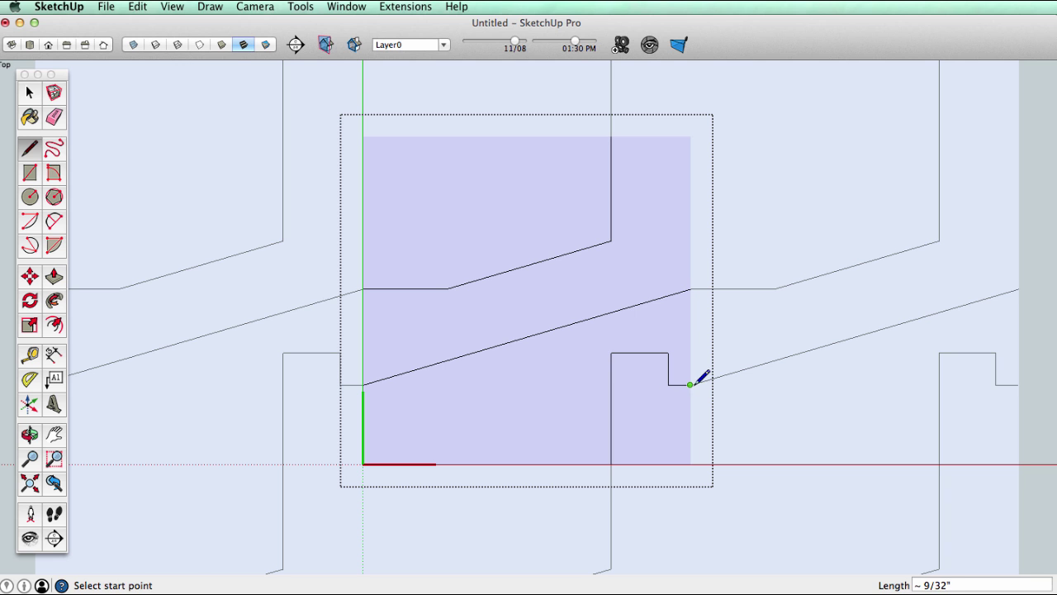
key(space)
- Zoom out to check the repeating pattern, then reopen the central tile zoomed in
key(z)
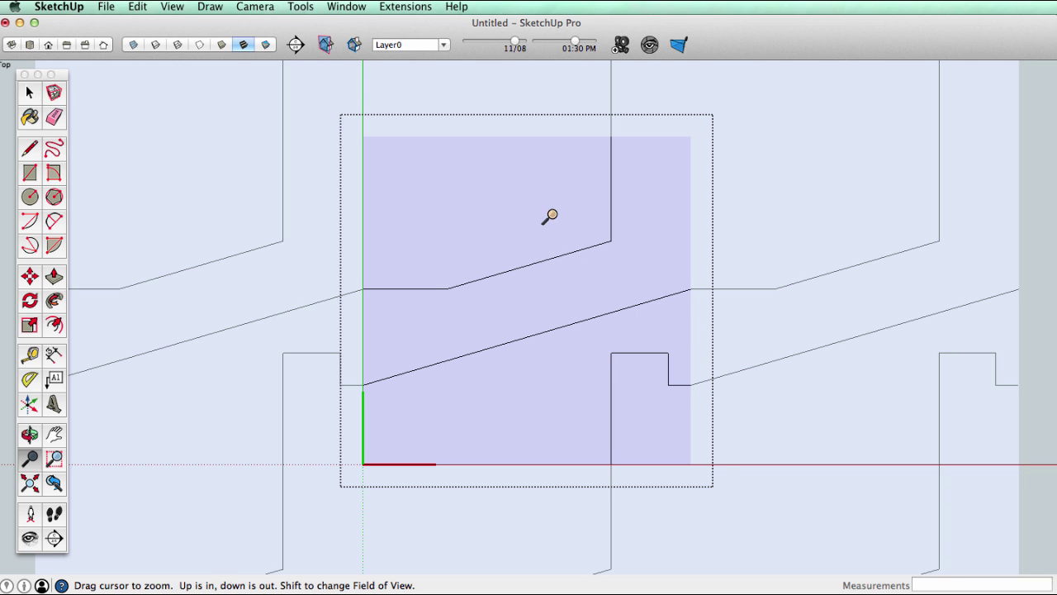
drag(547, 217, 512, 422)
key(space)
click(878, 311)
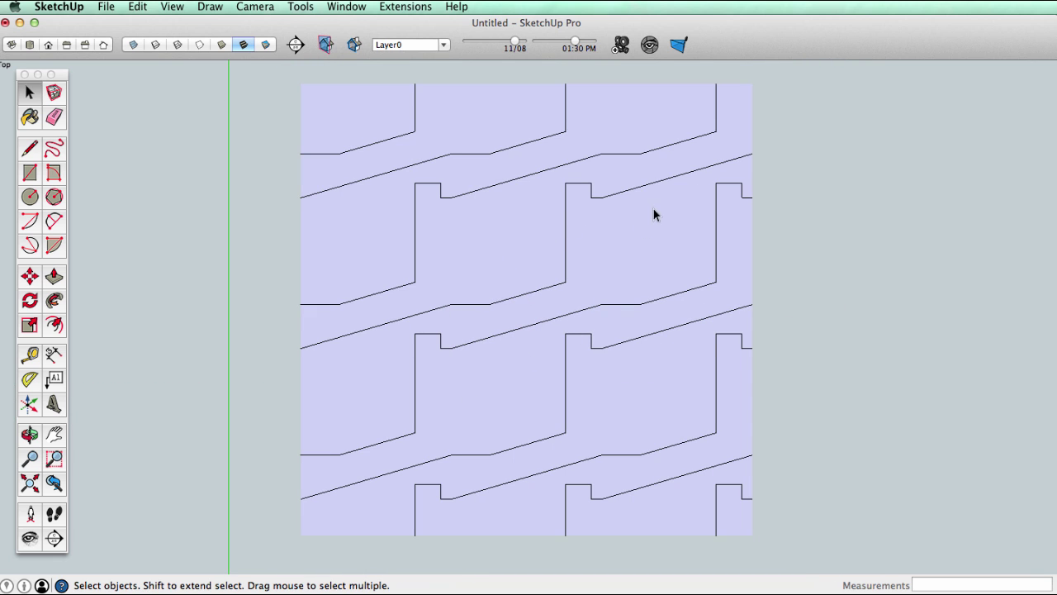
click(571, 340)
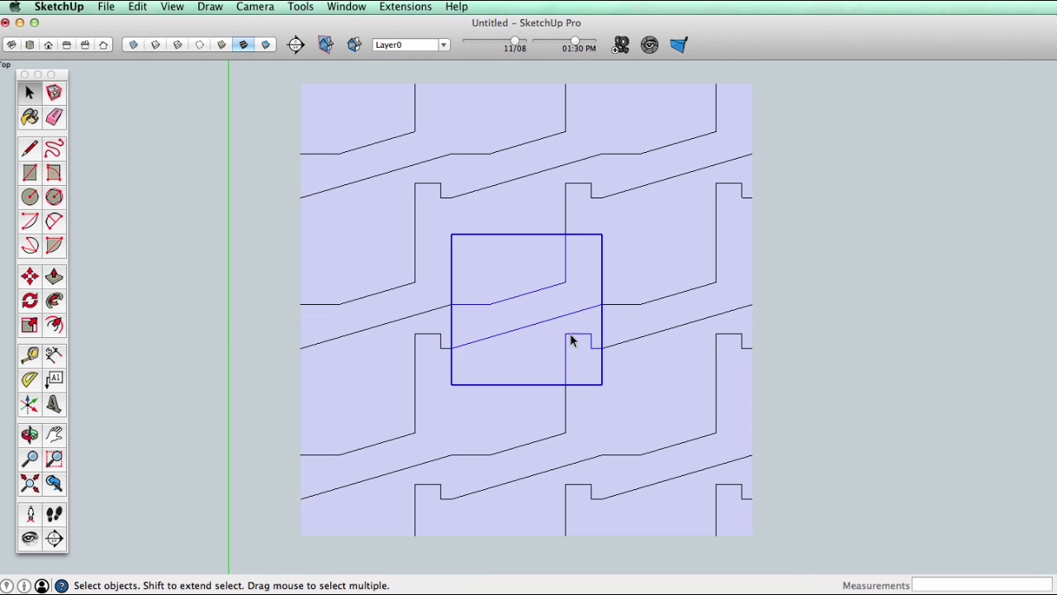
double_click(523, 302)
key(z)
drag(529, 345, 550, 190)
key(h)
drag(559, 265, 561, 295)
key(z)
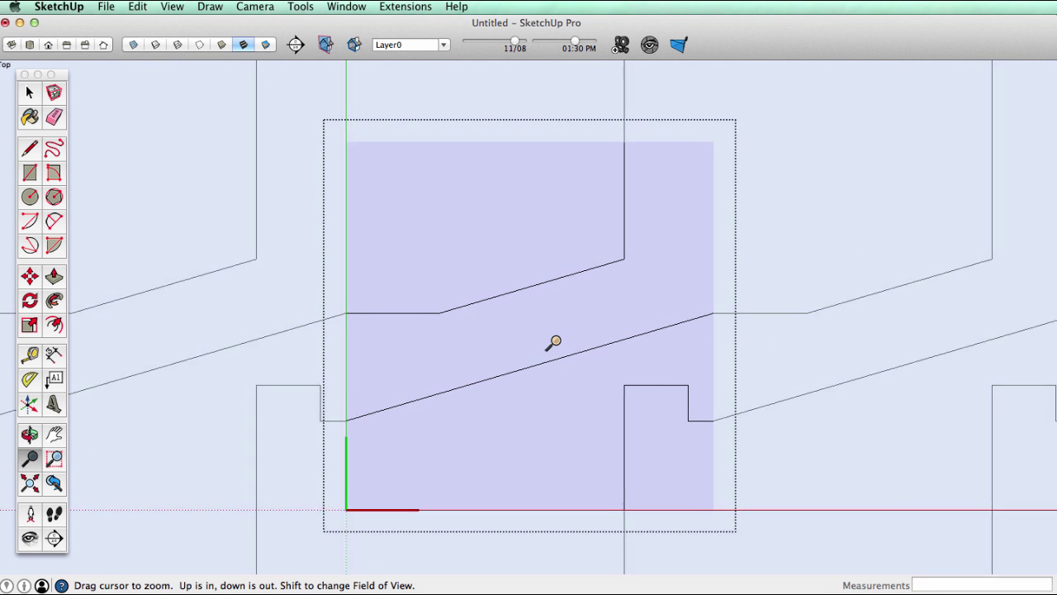
drag(550, 344, 553, 330)
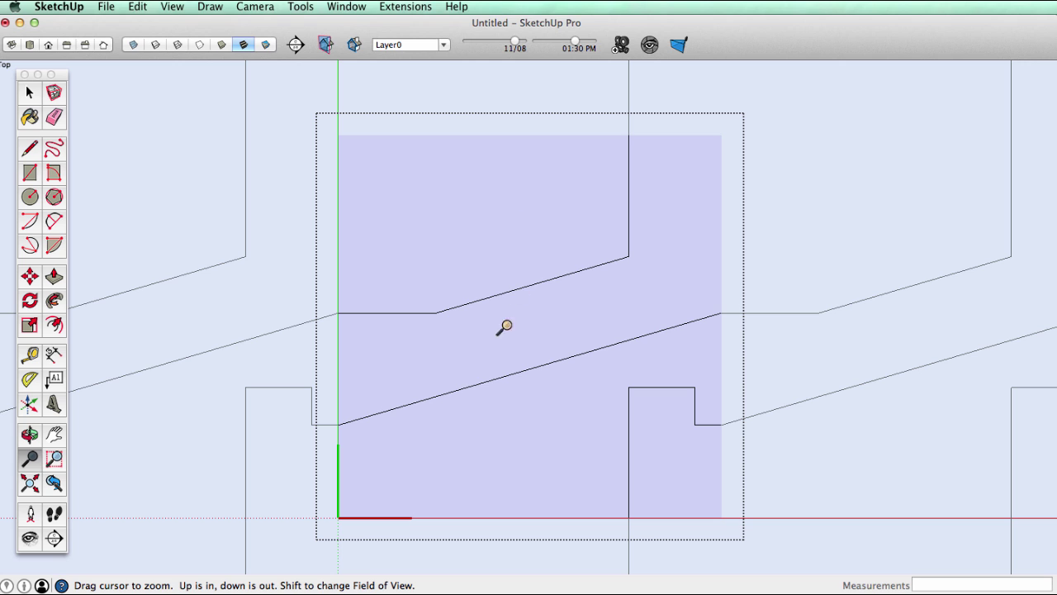
- Draw a circle crossing the tile's top edge and select it
click(29, 197)
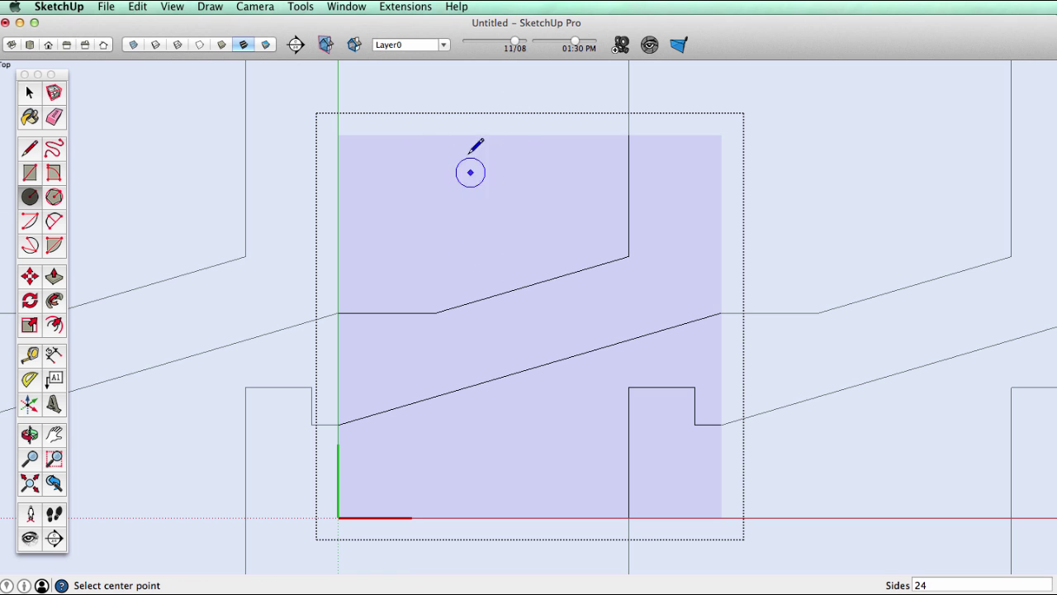
click(463, 197)
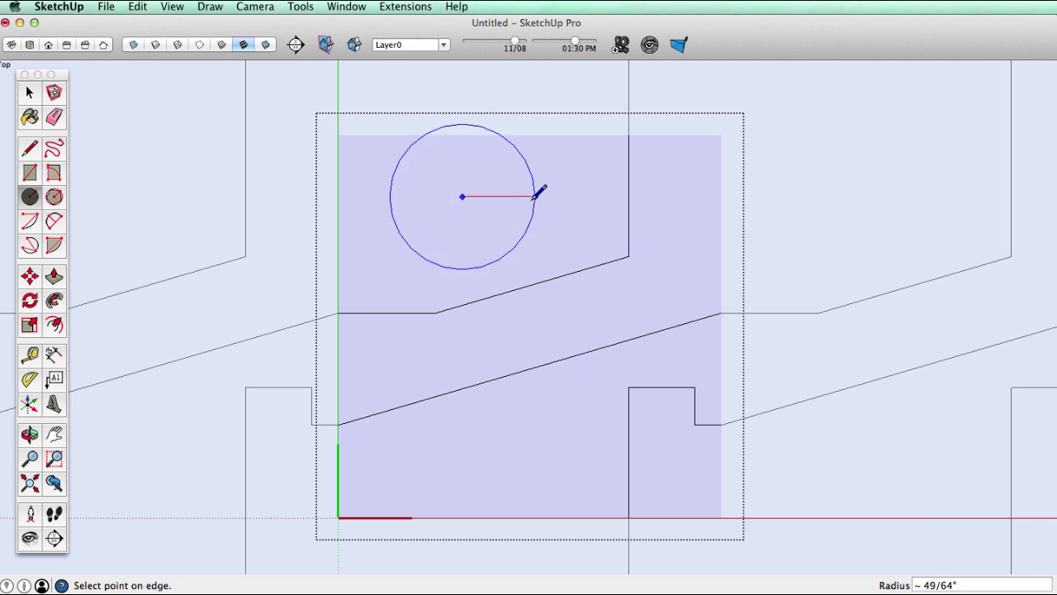
click(551, 195)
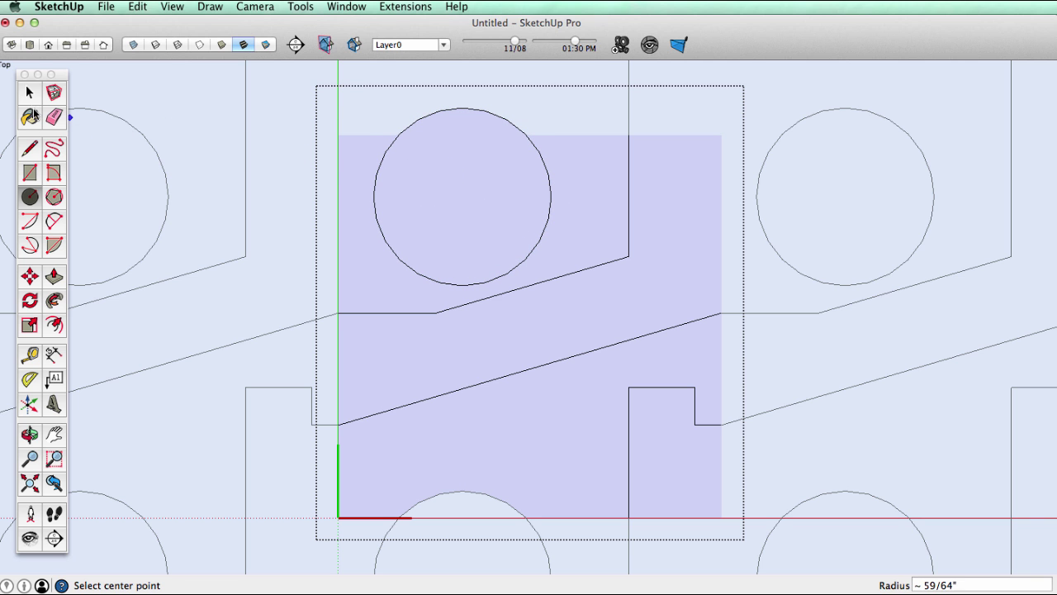
click(30, 93)
click(448, 170)
click(460, 118)
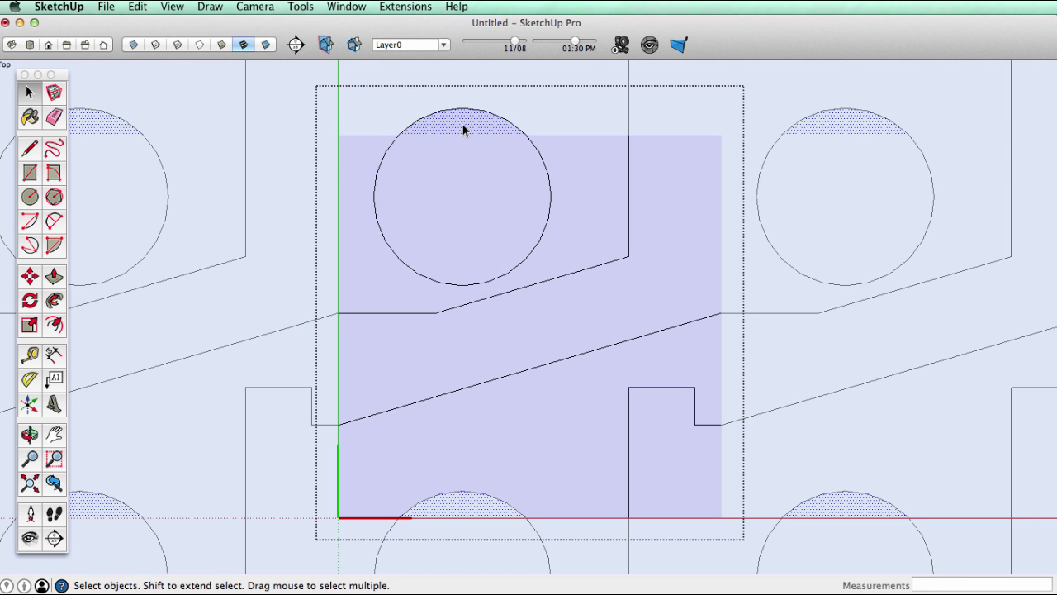
- Copy the circle 4" down to the bottom edge and erase pieces outside the tile
click(30, 278)
click(525, 133)
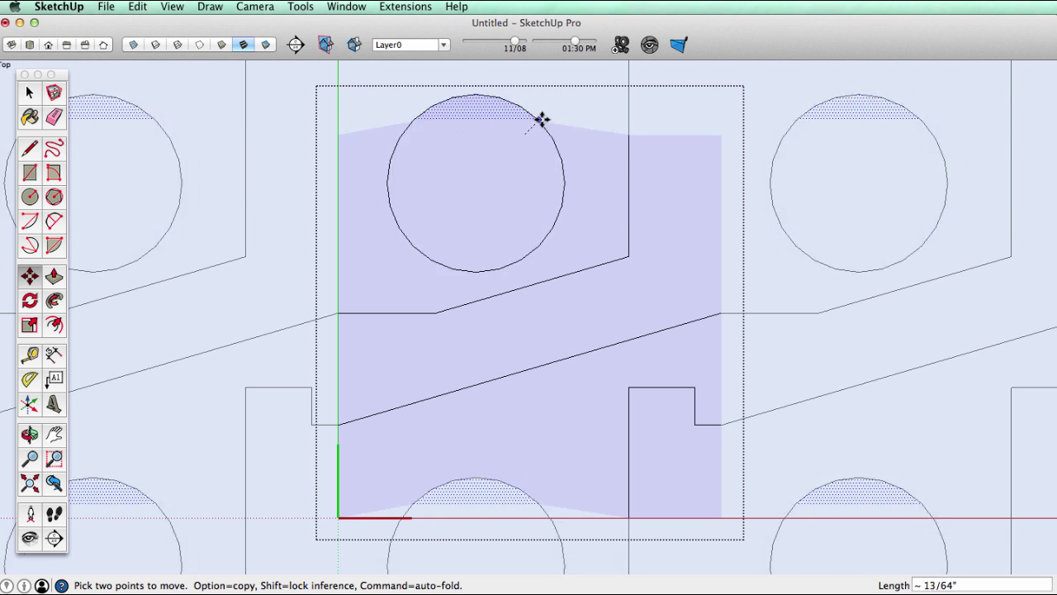
key(alt)
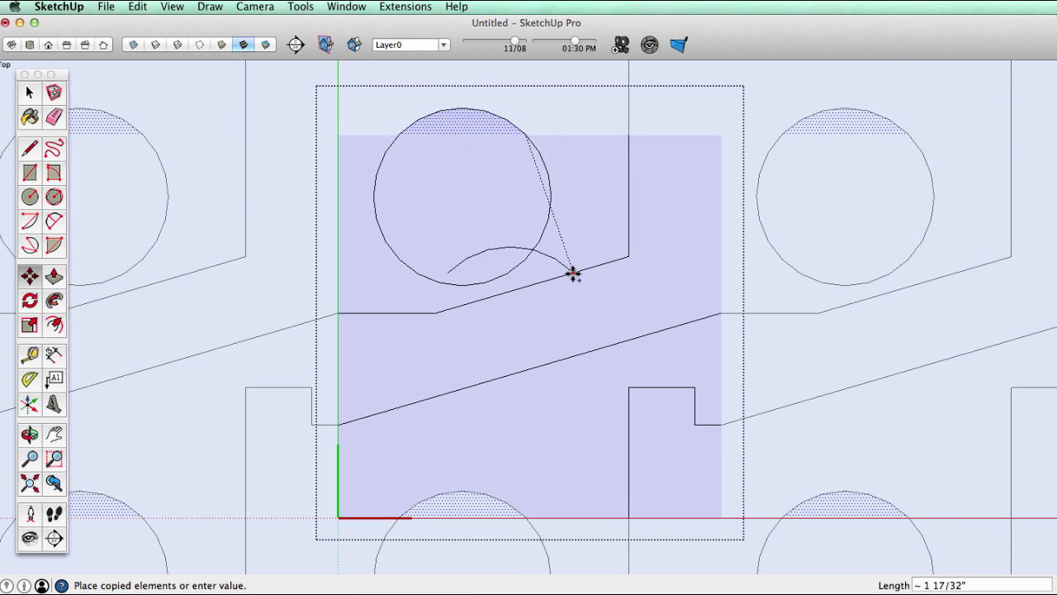
click(523, 514)
click(54, 116)
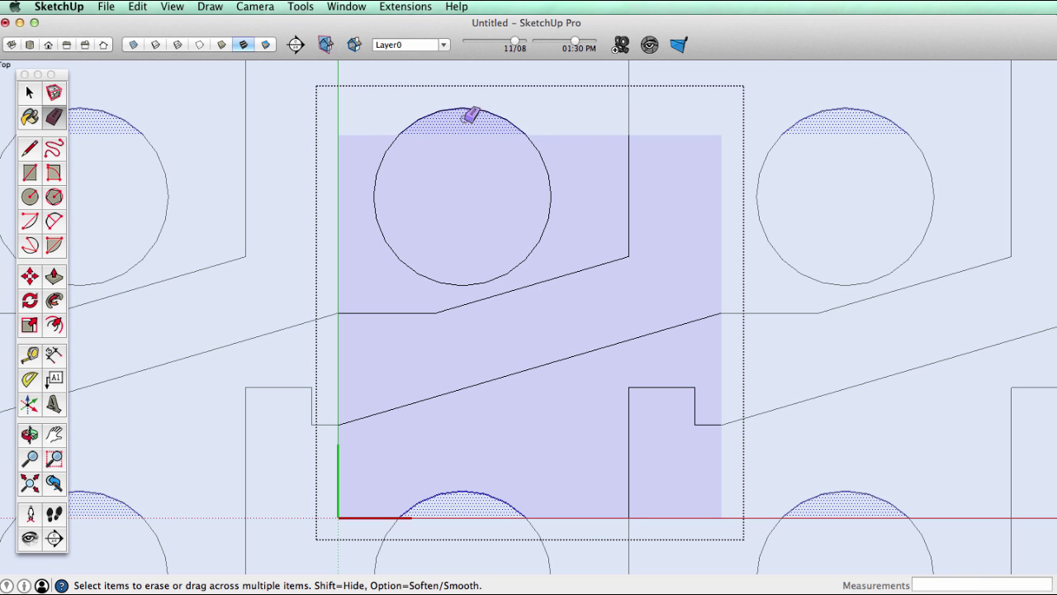
click(471, 114)
key(z)
drag(490, 276, 463, 543)
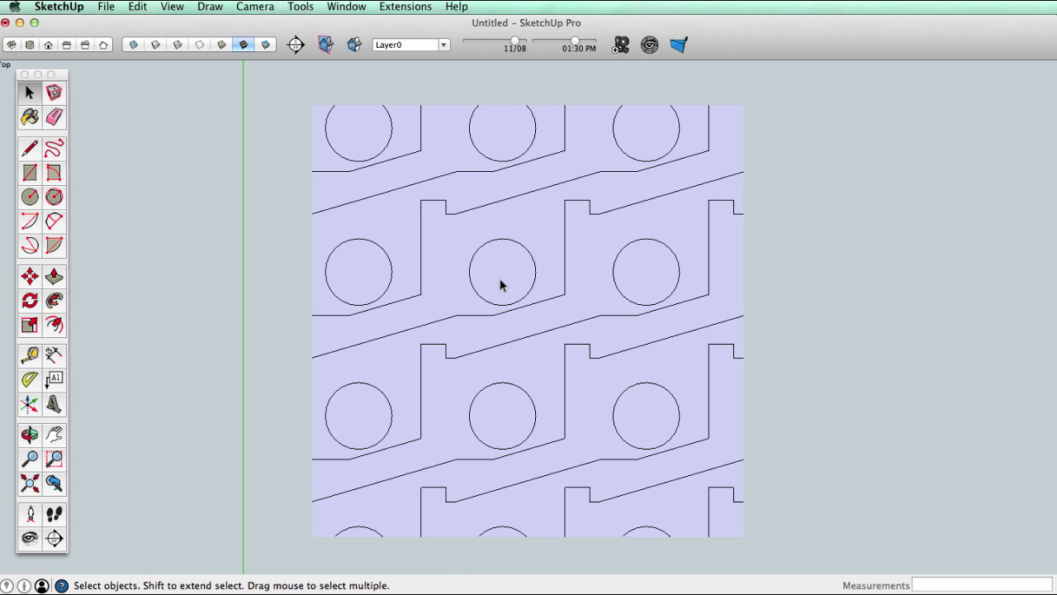
- Place a copy of the central tile to the right of the grid
click(542, 306)
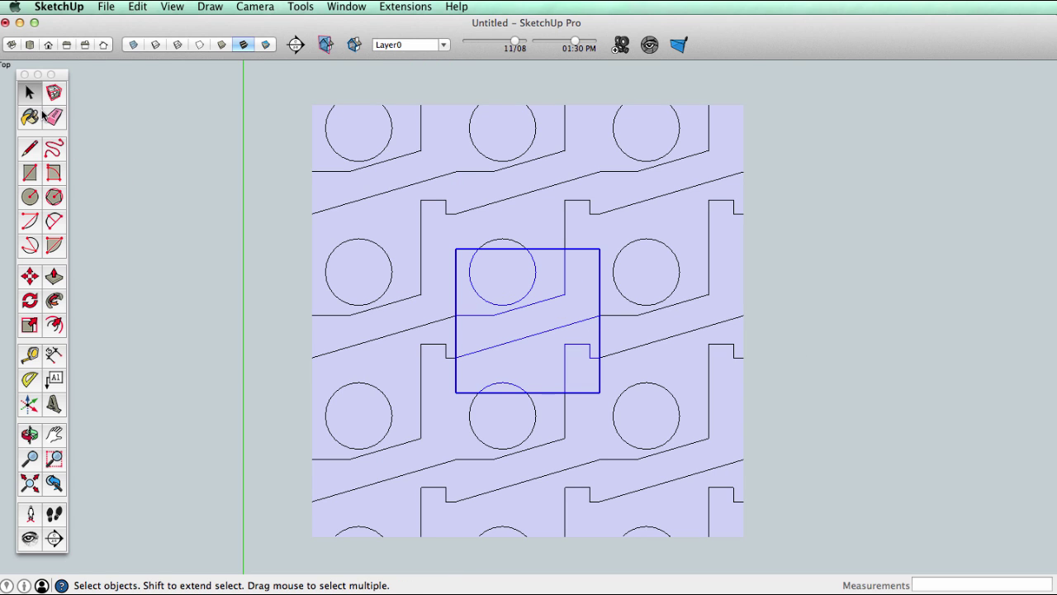
key(m)
click(510, 335)
key(alt)
click(862, 324)
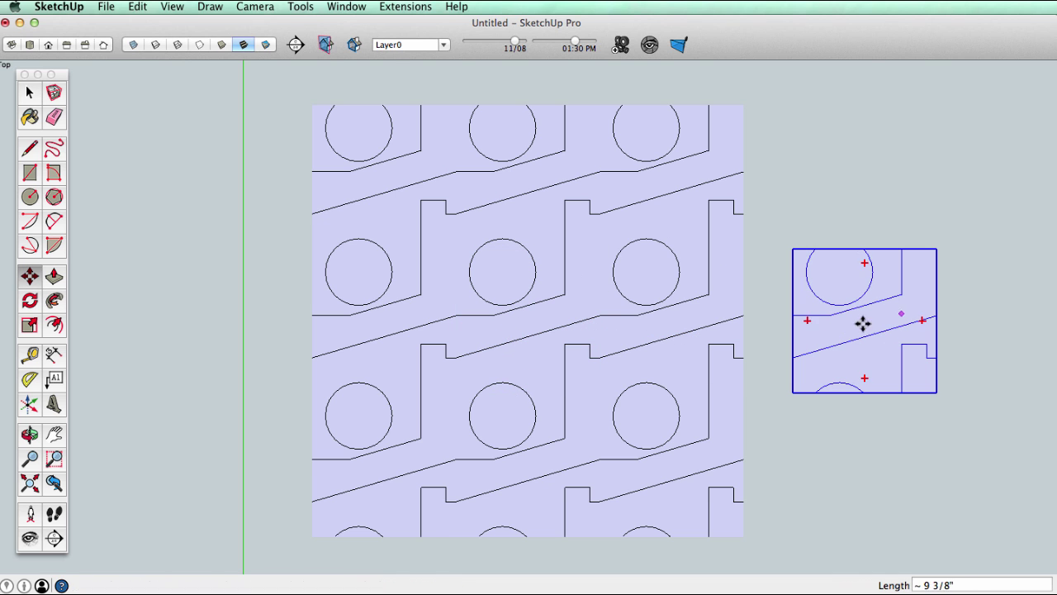
key(space)
click(981, 316)
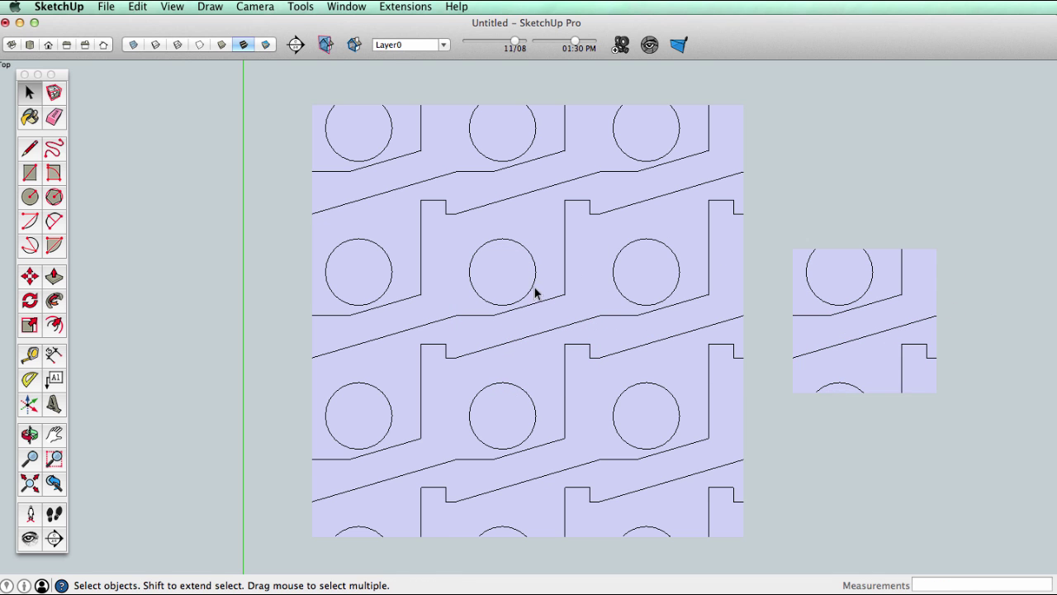
- In the original tile, draw a small triangle face straddling the right edge
click(540, 306)
double_click(550, 302)
key(z)
drag(559, 391, 546, 142)
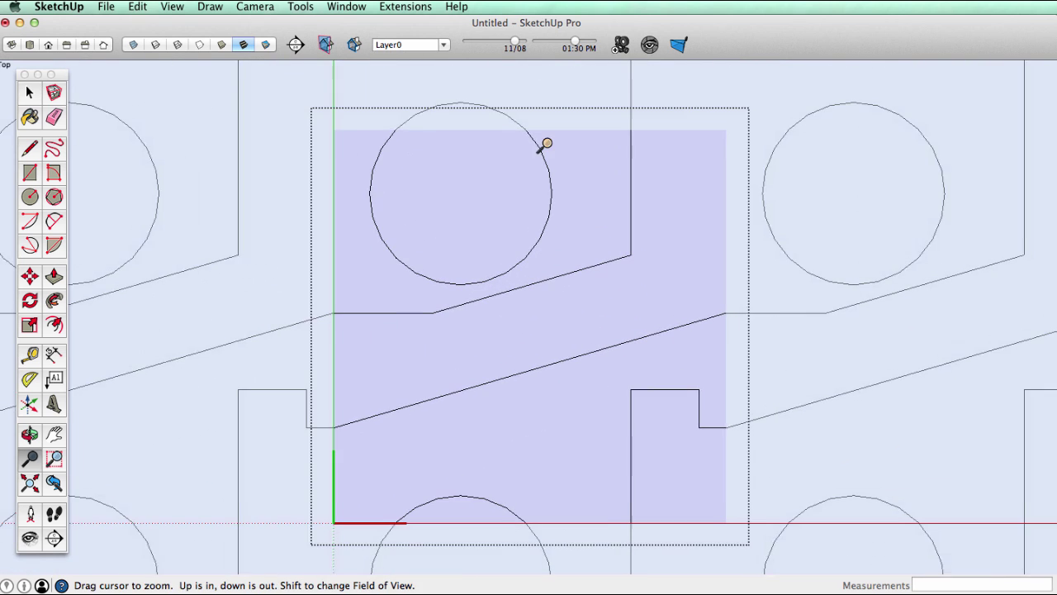
click(29, 147)
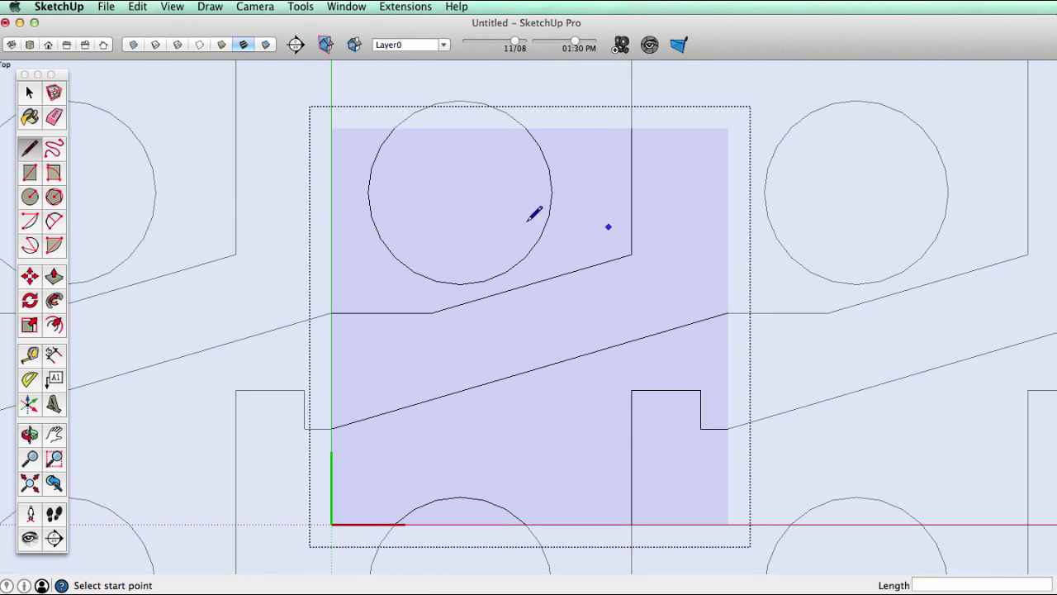
click(748, 177)
click(687, 254)
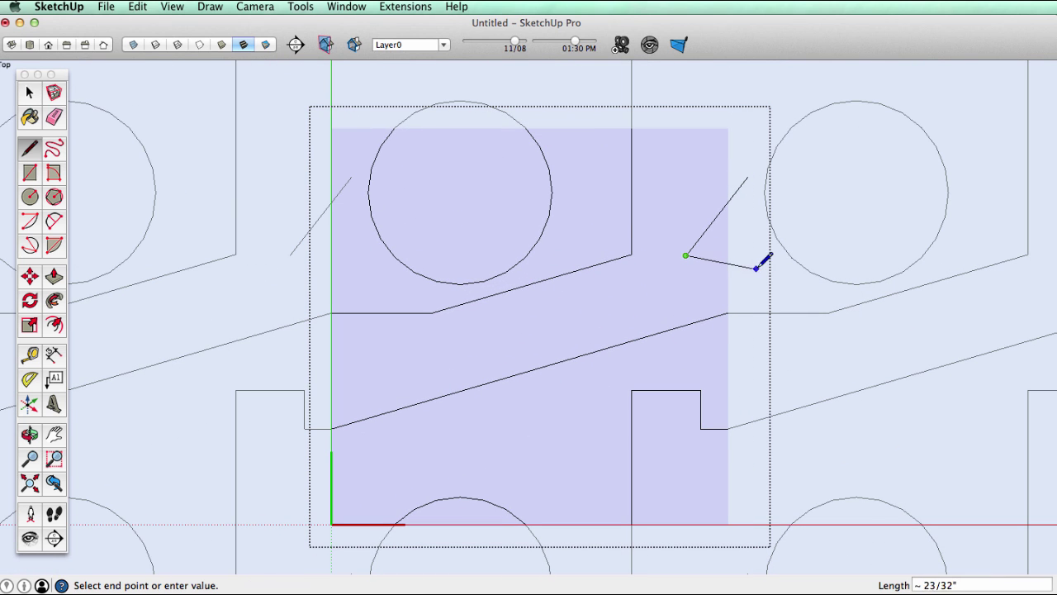
click(759, 270)
click(748, 177)
- Copy the triangle one tile width left onto the left edge and erase the right original
key(space)
click(745, 241)
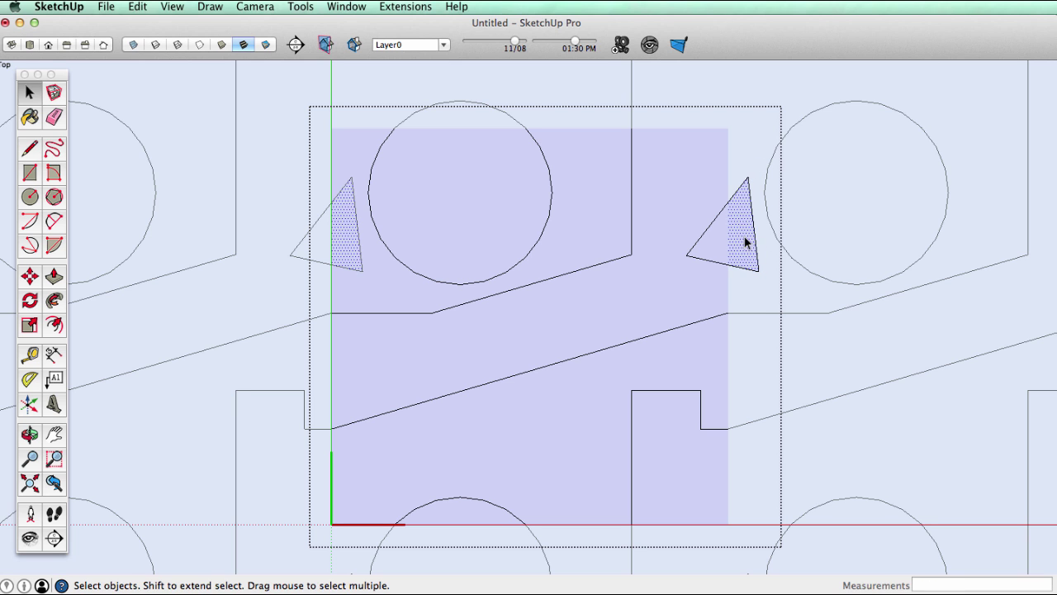
click(29, 276)
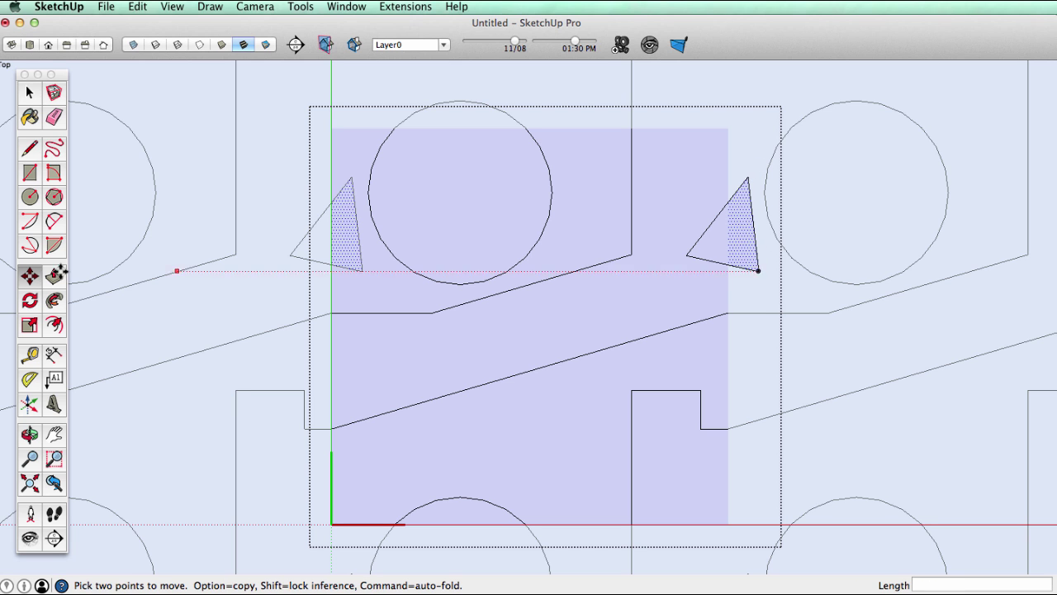
click(758, 270)
key(alt)
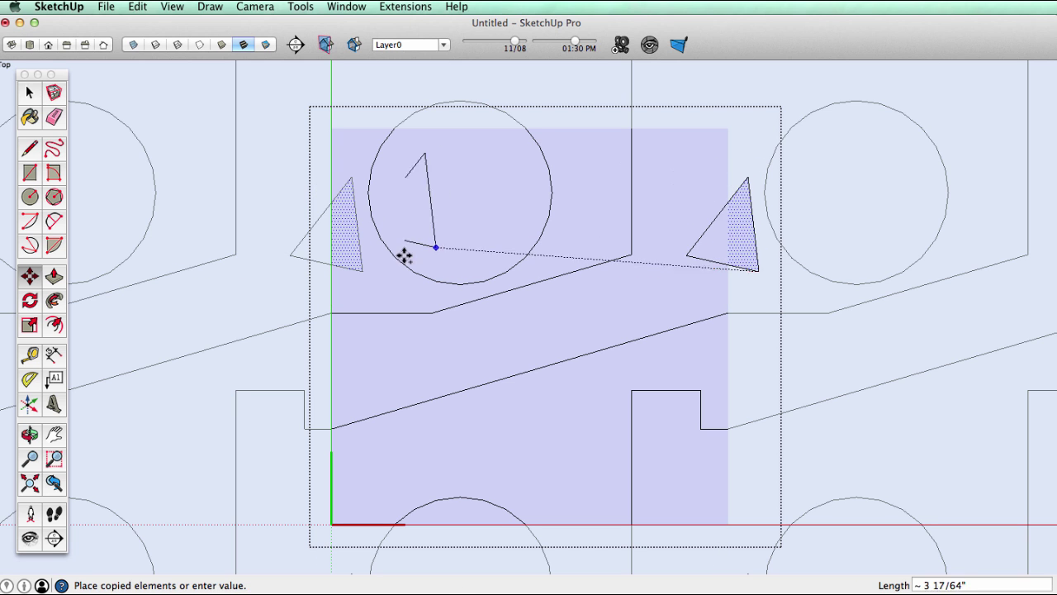
click(362, 273)
click(54, 118)
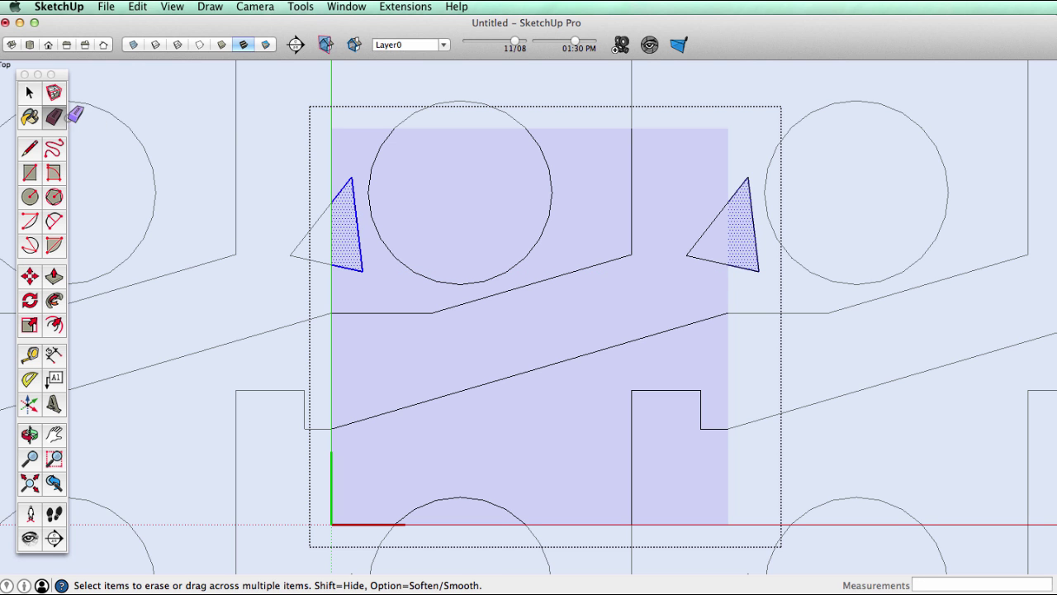
click(754, 274)
key(z)
scroll(549, 297, down, 4)
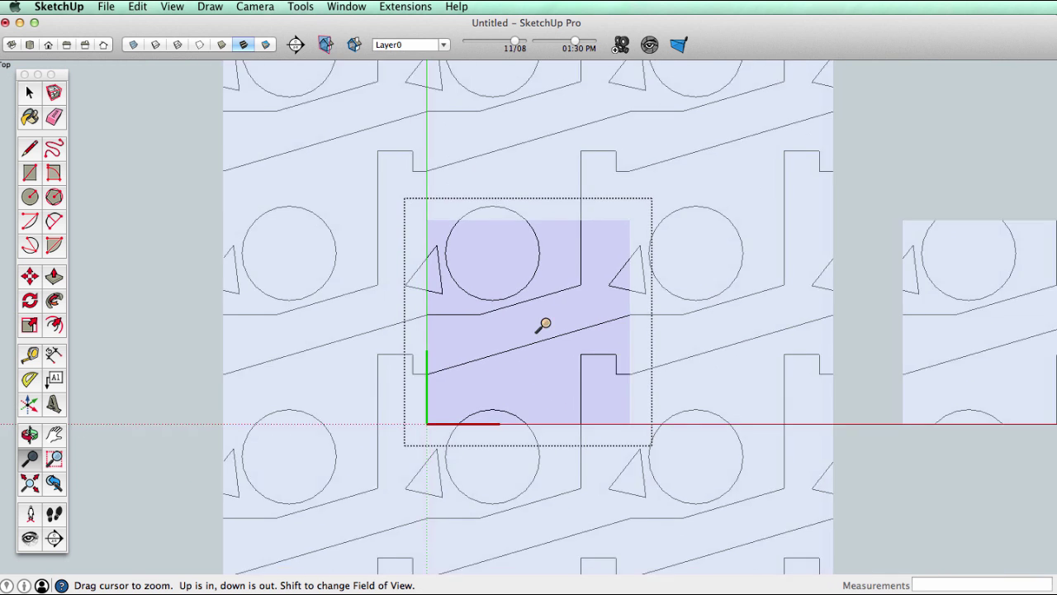
key(space)
key(super+a)
key(h)
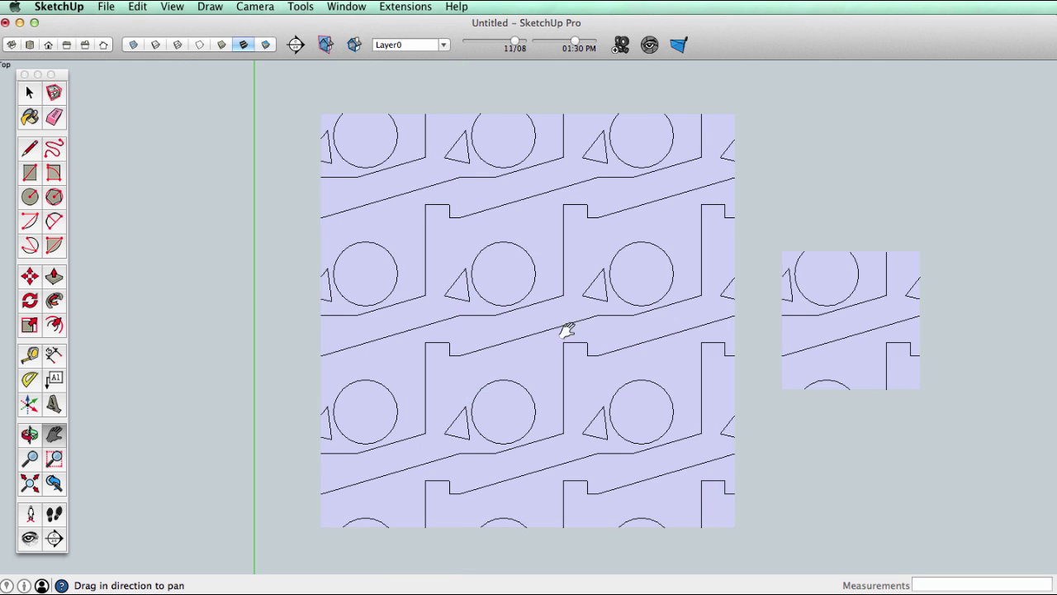
drag(566, 328, 542, 344)
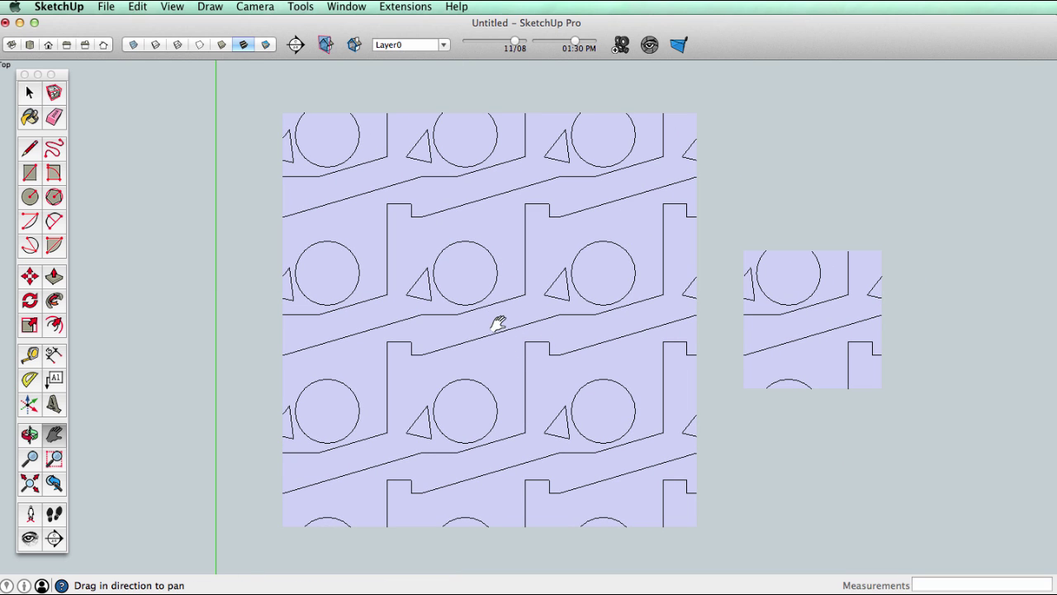
key(space)
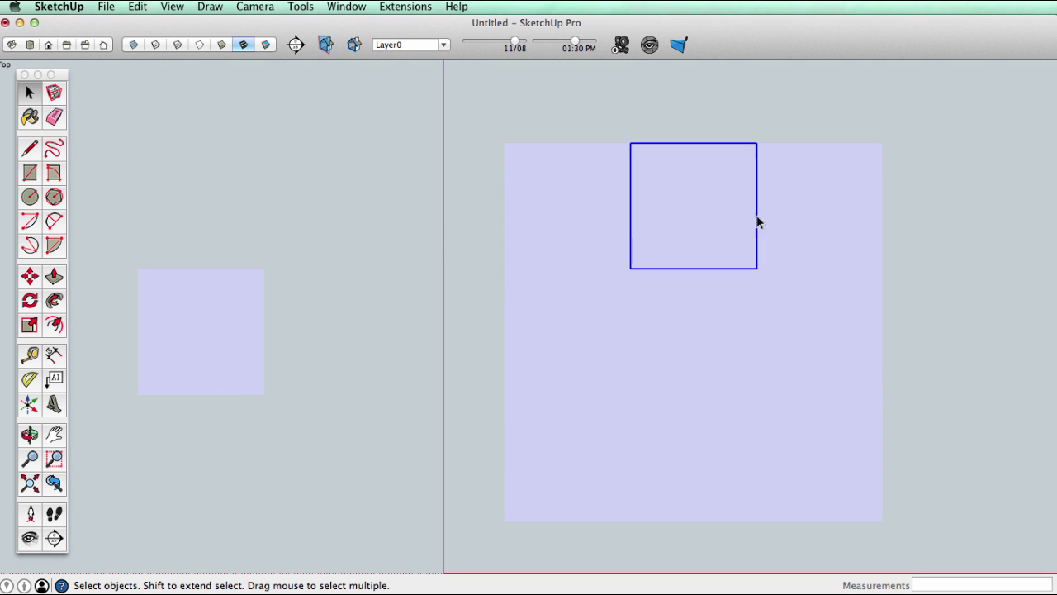
- Select the top-right, right-middle, middle and bottom-left tiles of the grid
click(813, 235)
click(783, 376)
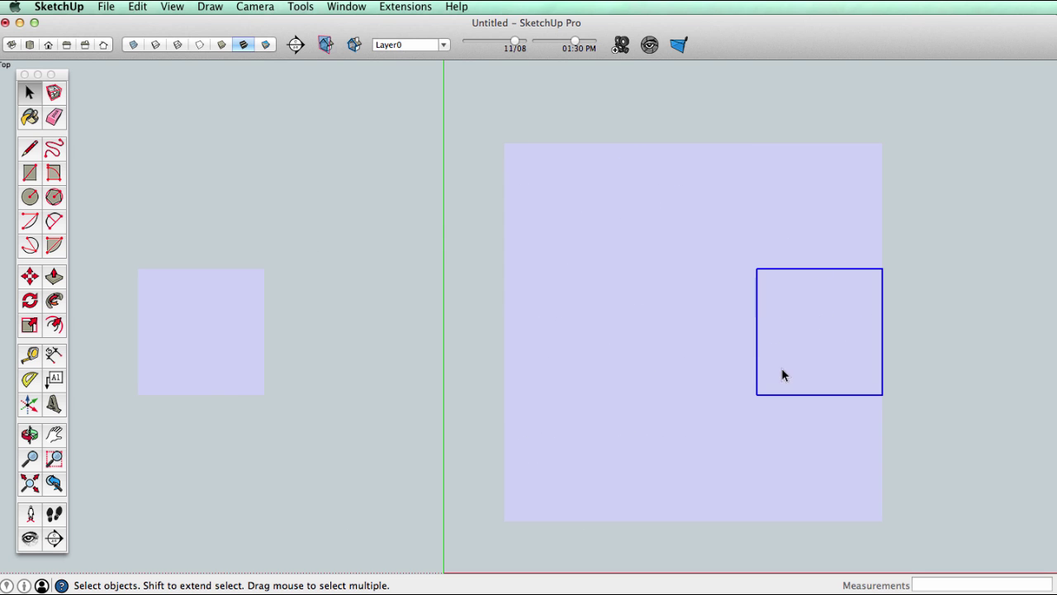
click(693, 315)
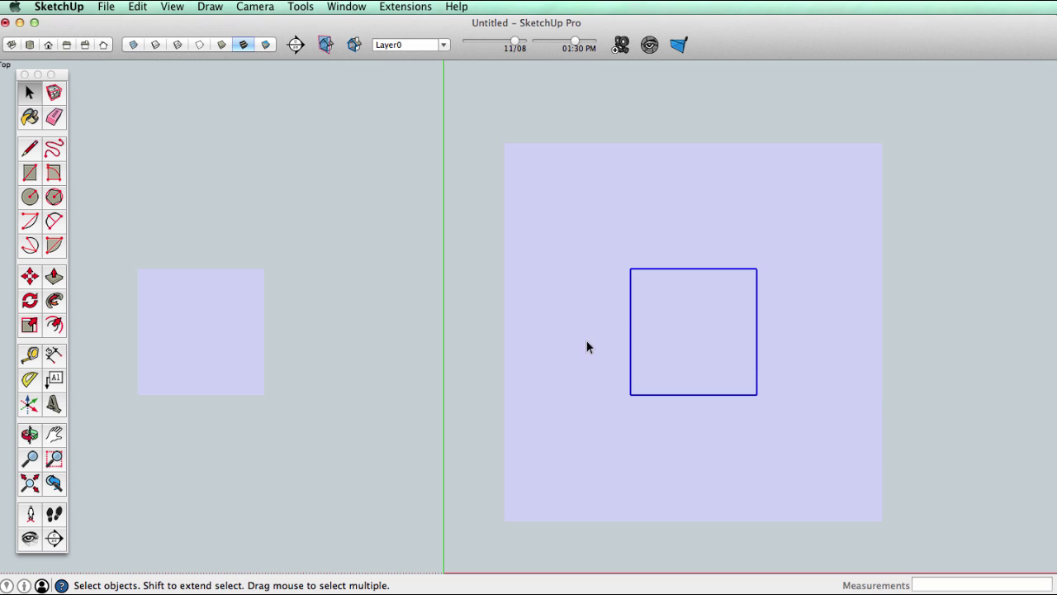
click(589, 447)
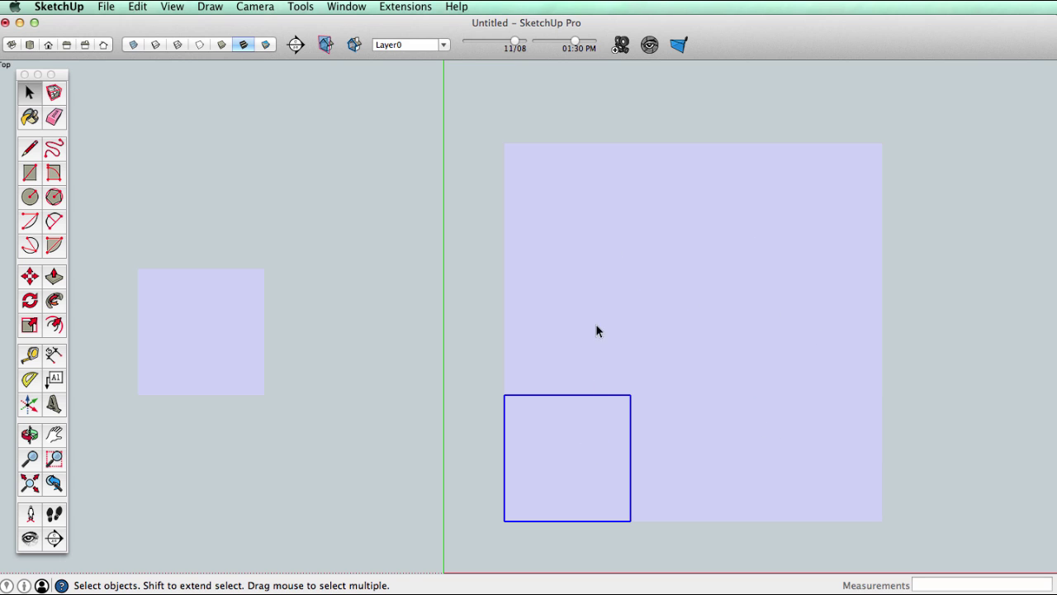
- Inside the small square's group, draw a test rectangle, undo it, and exit
click(203, 318)
double_click(202, 328)
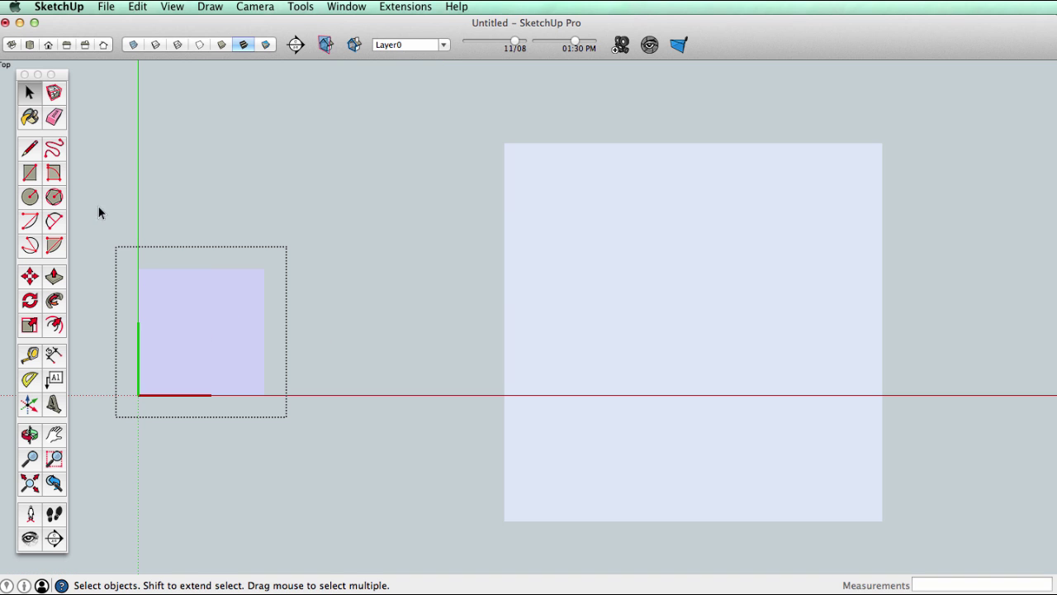
click(29, 172)
click(172, 293)
click(212, 347)
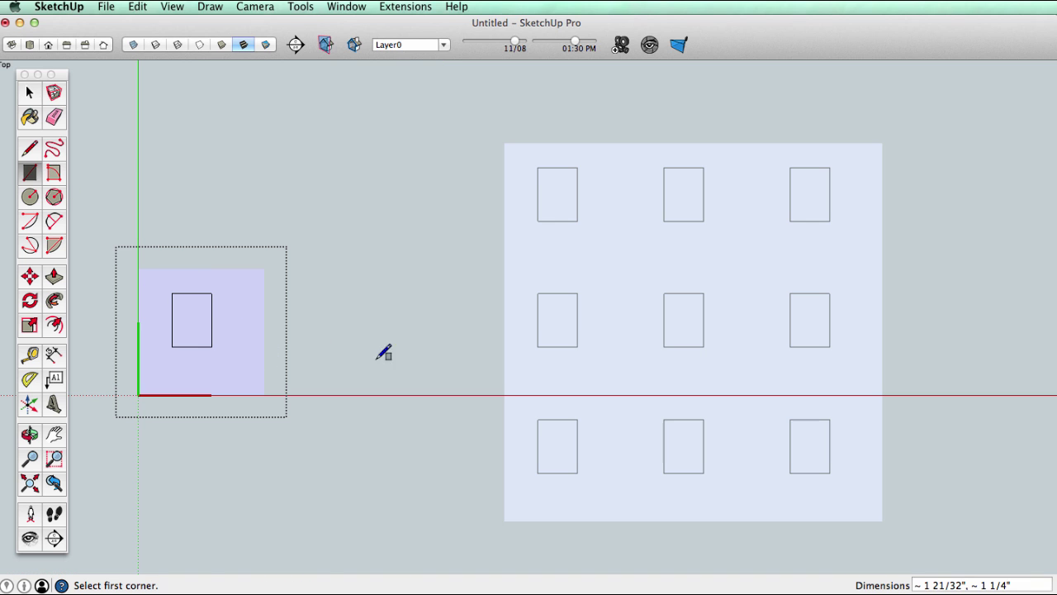
key(super+z)
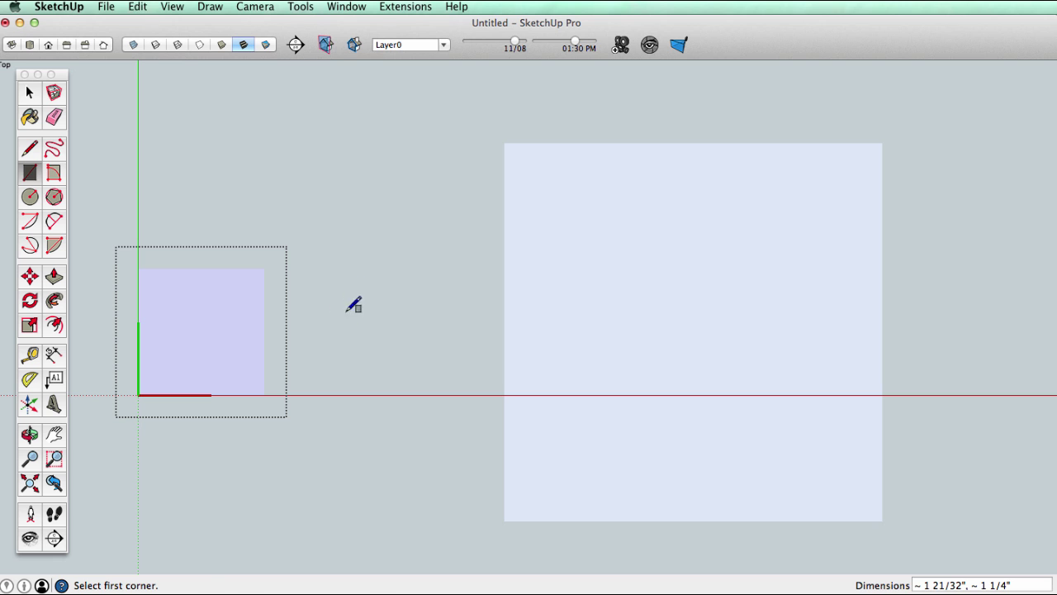
key(space)
click(343, 328)
- Turn on View > Guides and pan toward the small square
click(171, 7)
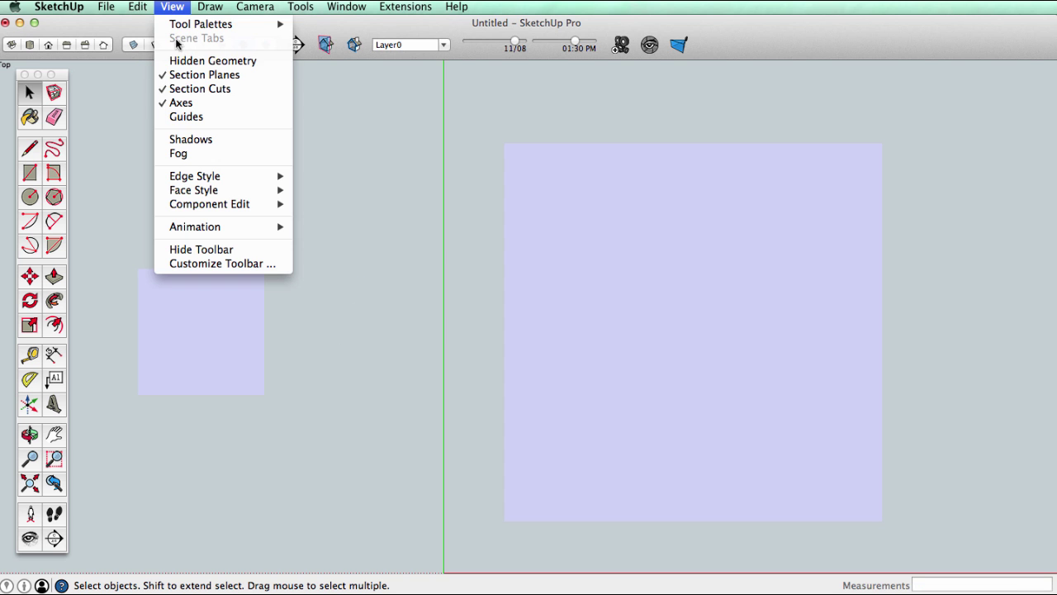
click(207, 115)
key(h)
drag(295, 349, 495, 345)
- Zoom in on the small square and select it
key(z)
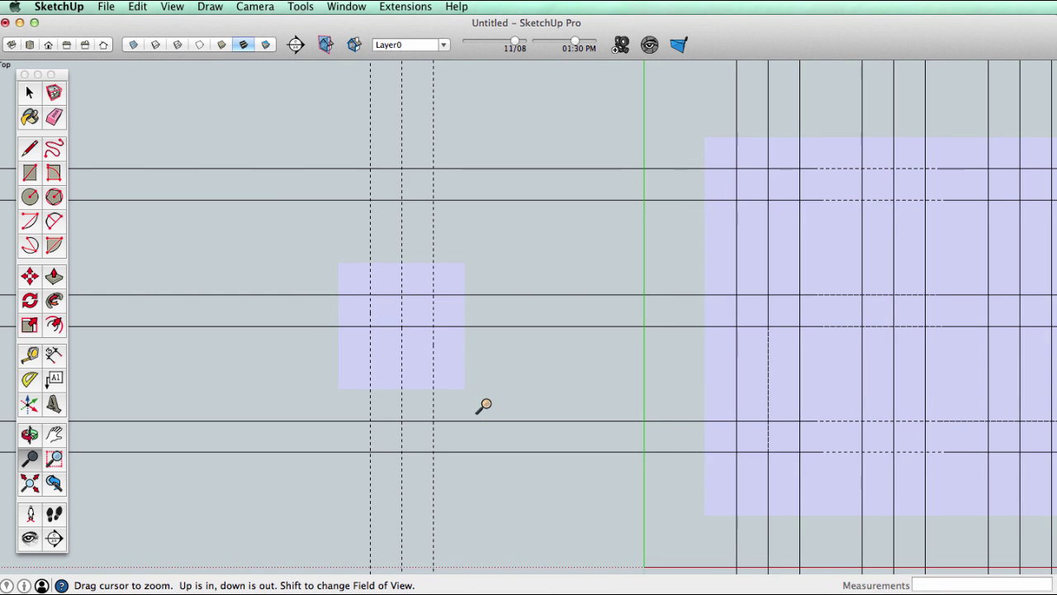
drag(484, 406, 441, 304)
key(space)
click(379, 378)
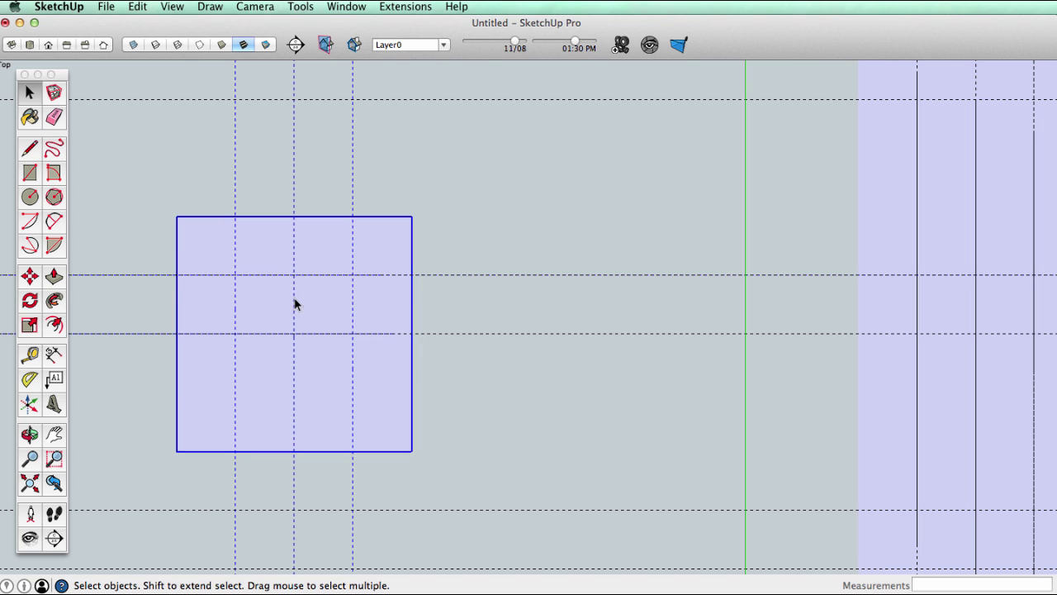
- Use the Tape Measure from existing guides to place guide lines 1 inch apart across the square
key(t)
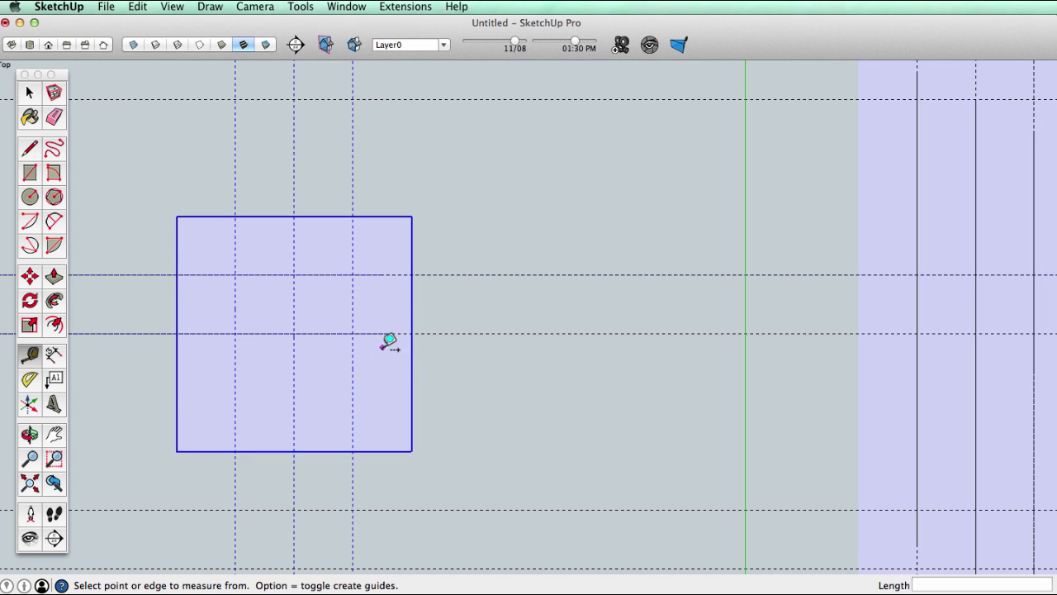
click(387, 334)
click(388, 393)
click(399, 392)
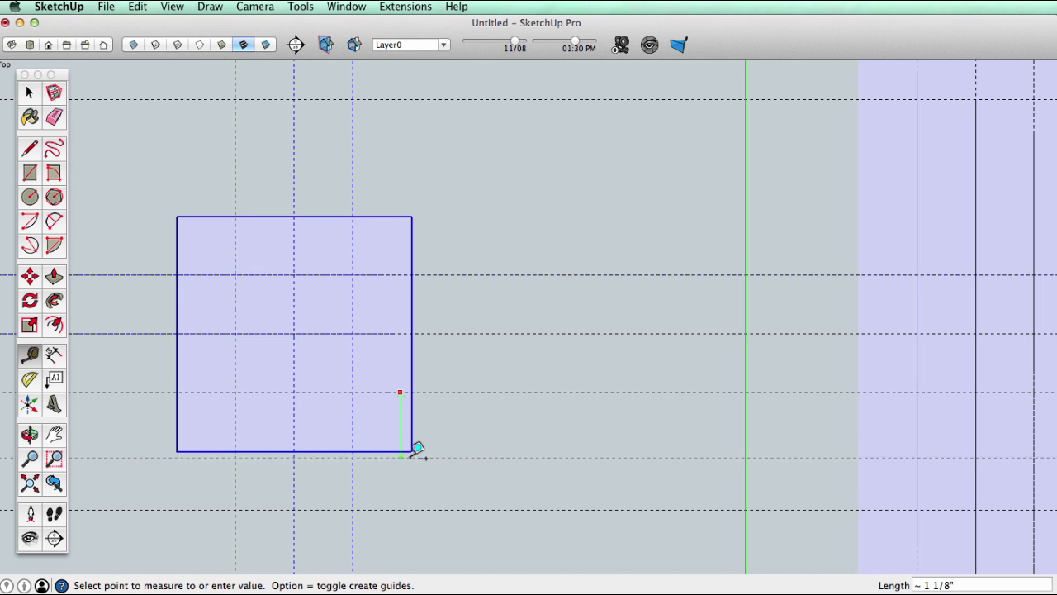
click(400, 450)
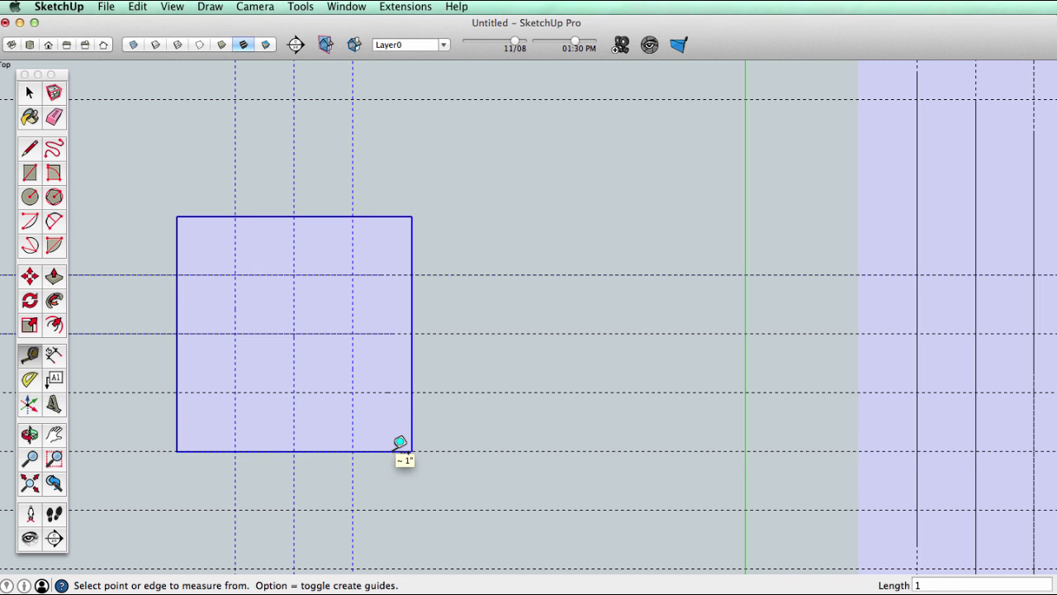
click(386, 273)
key(Escape)
click(177, 172)
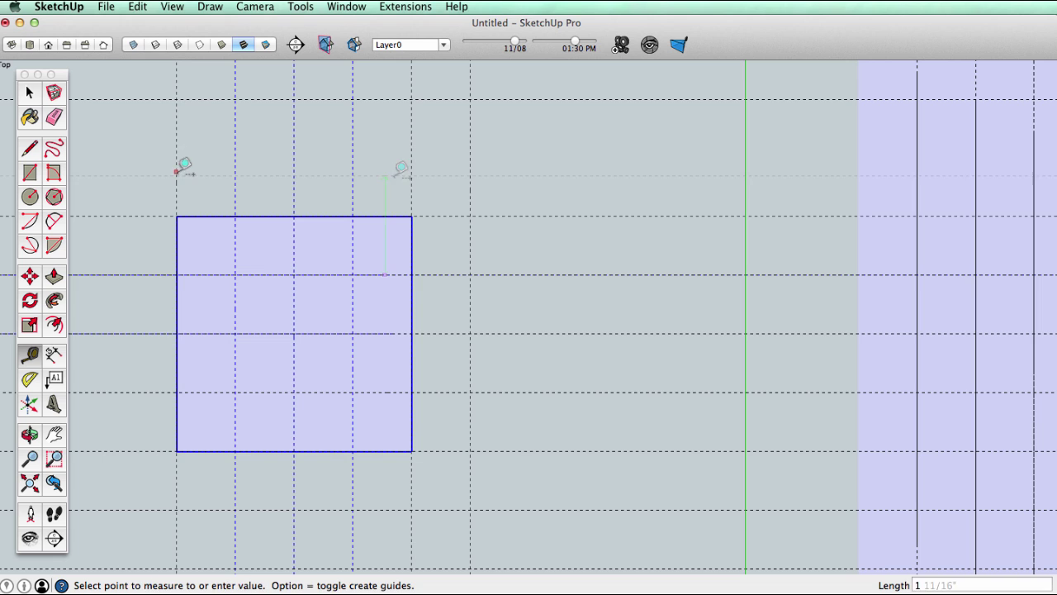
text(1)
key(Return)
key(space)
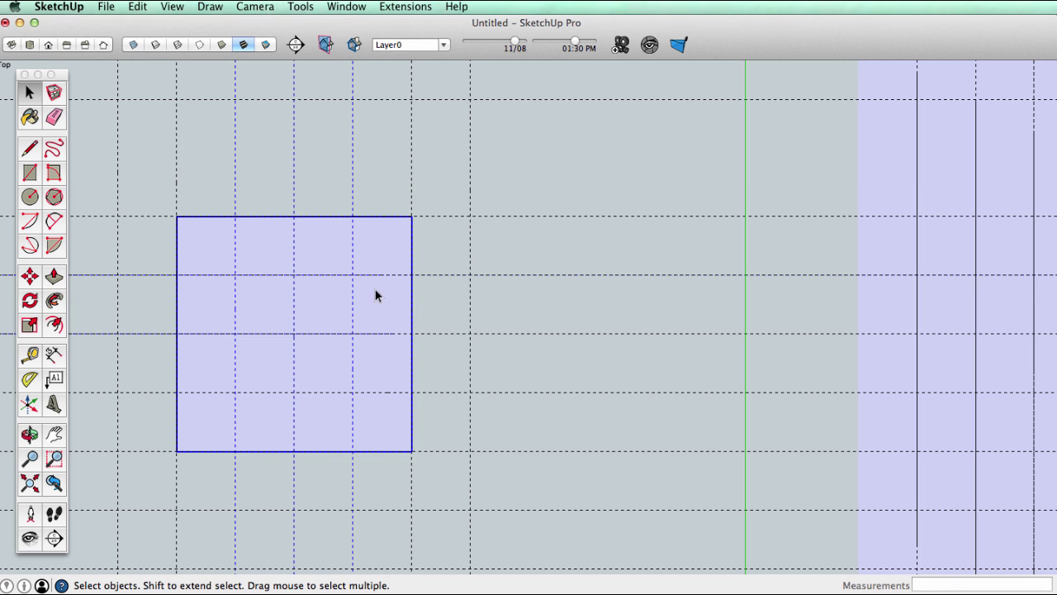
- Open the square for editing and draw touching 2-inch circles on its four corners
double_click(378, 299)
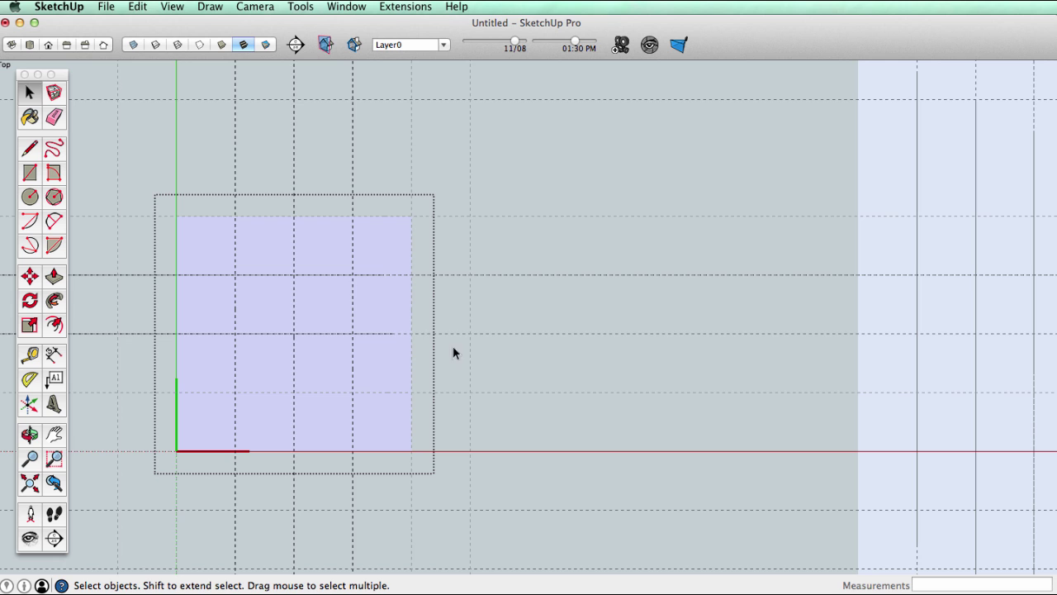
key(h)
drag(453, 353, 581, 311)
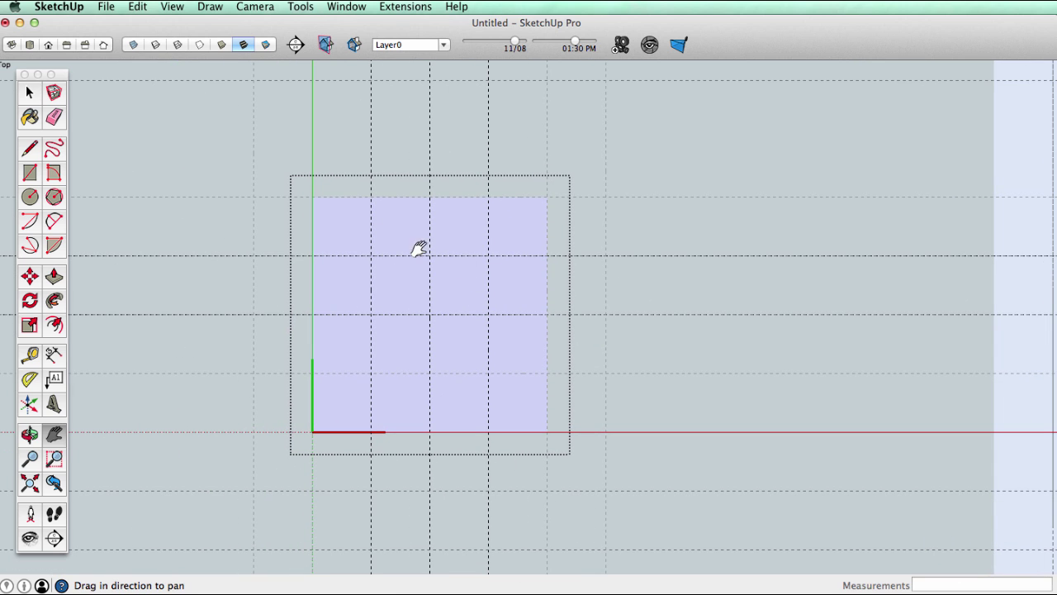
click(29, 197)
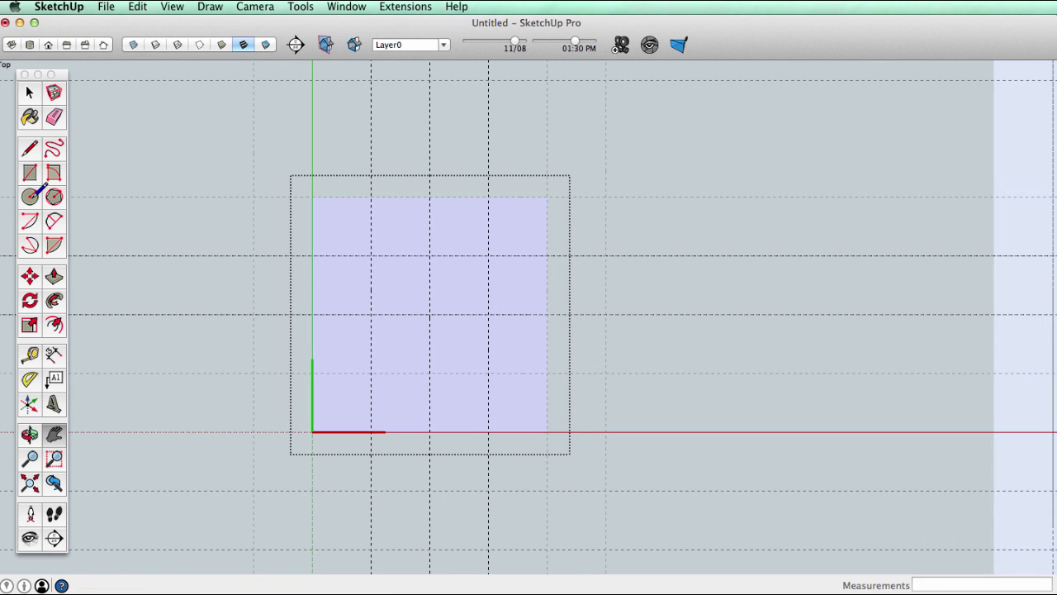
click(547, 196)
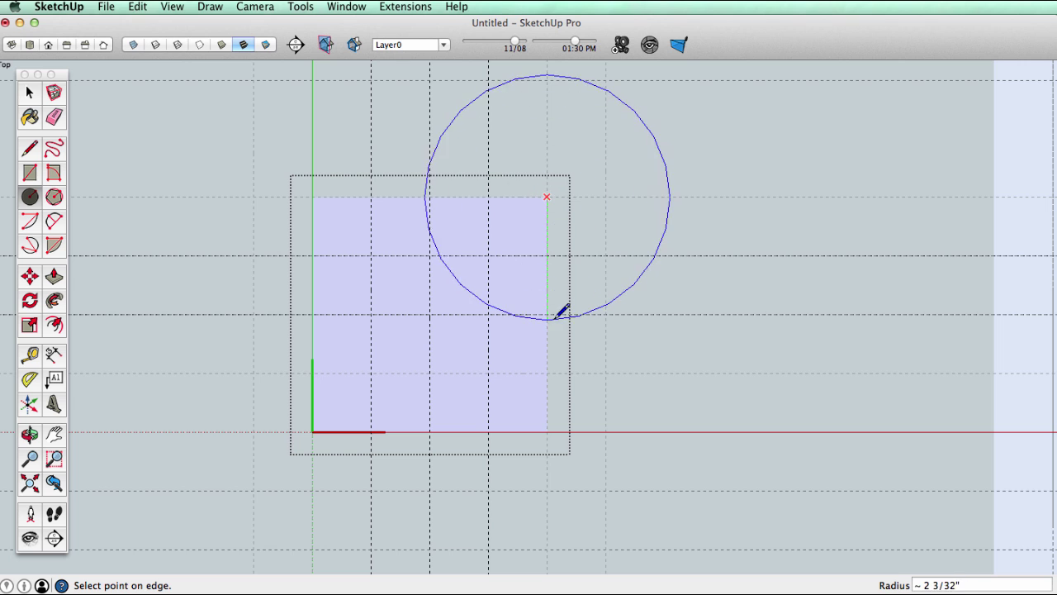
click(555, 317)
click(312, 197)
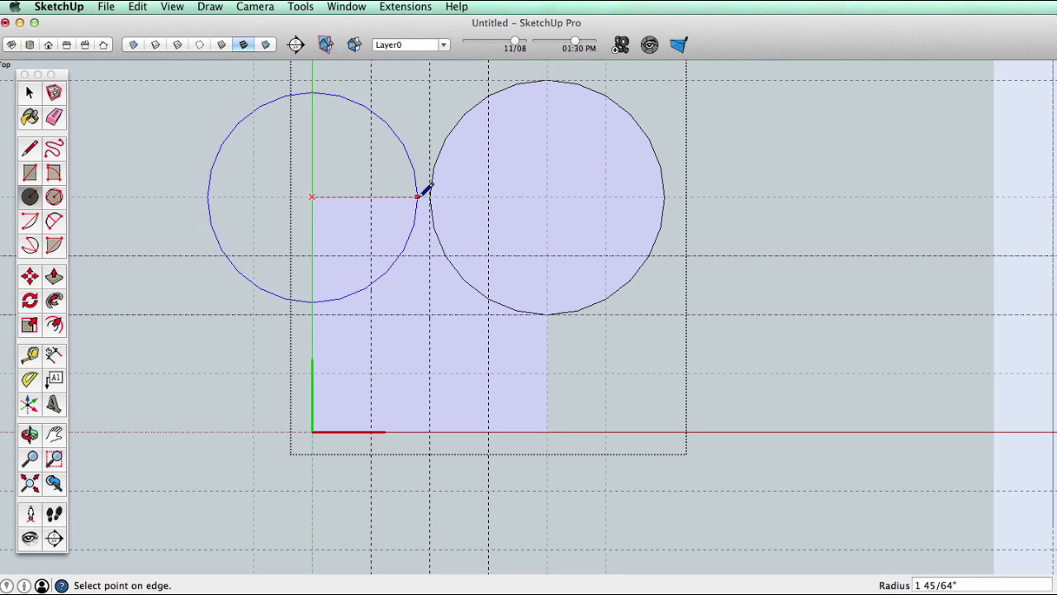
click(429, 193)
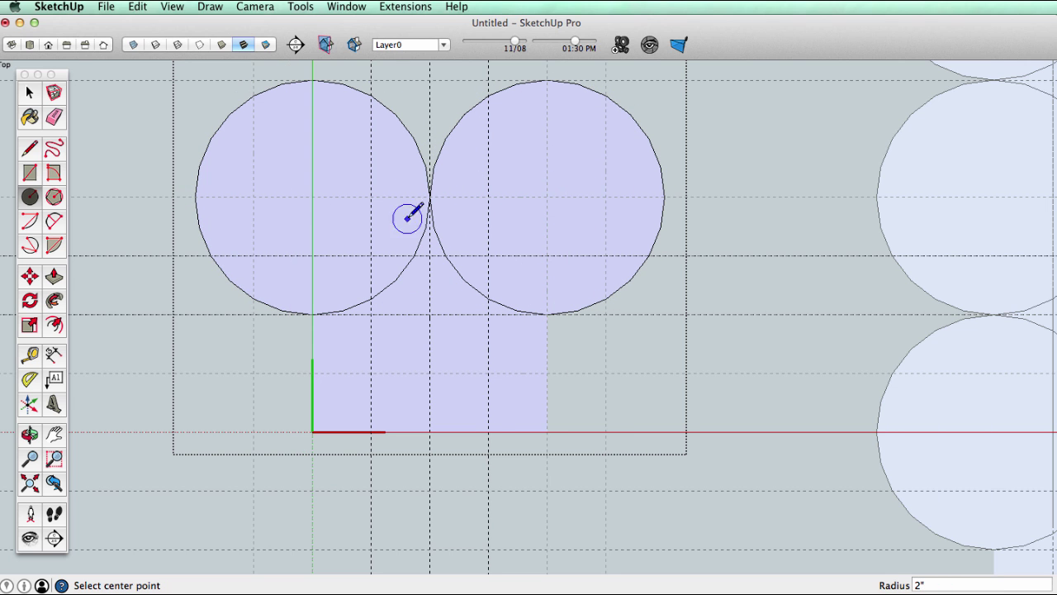
click(313, 430)
click(312, 314)
click(547, 430)
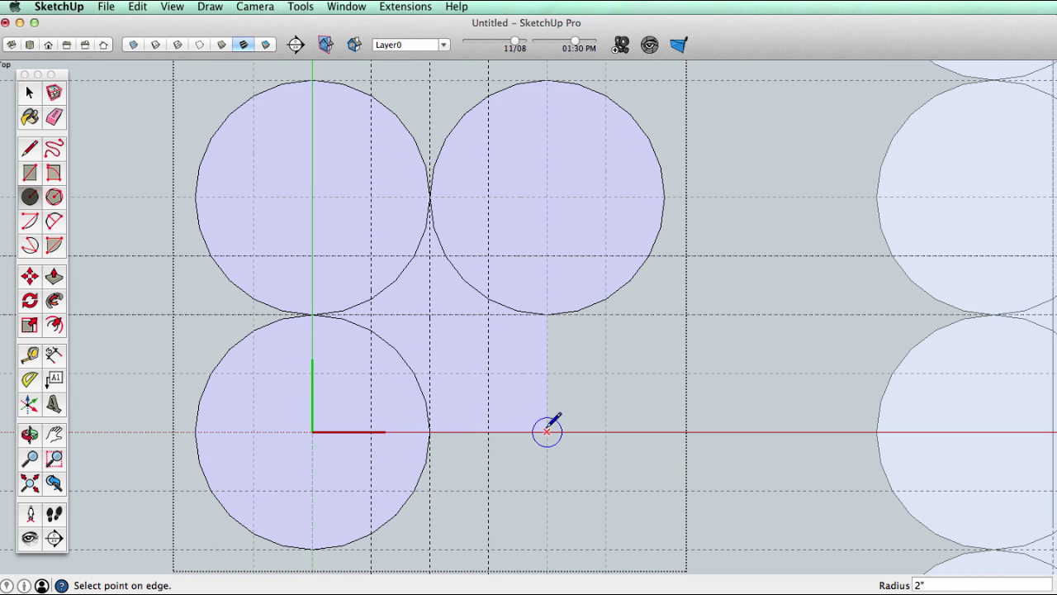
click(547, 314)
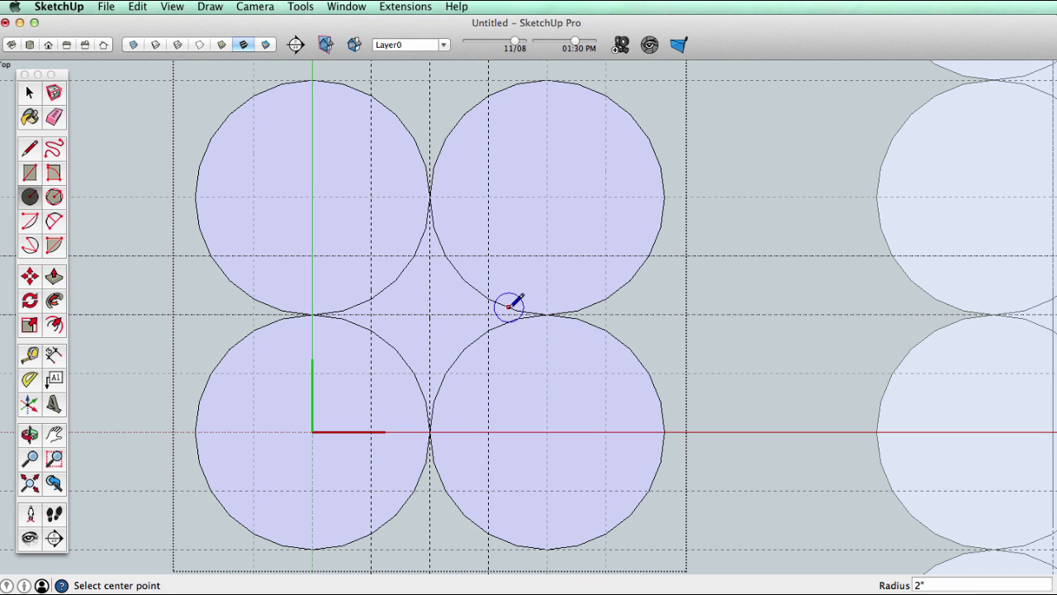
- Add a 2-inch circle at the square's middle and four 1-inch circles in its quarters
click(430, 314)
click(547, 314)
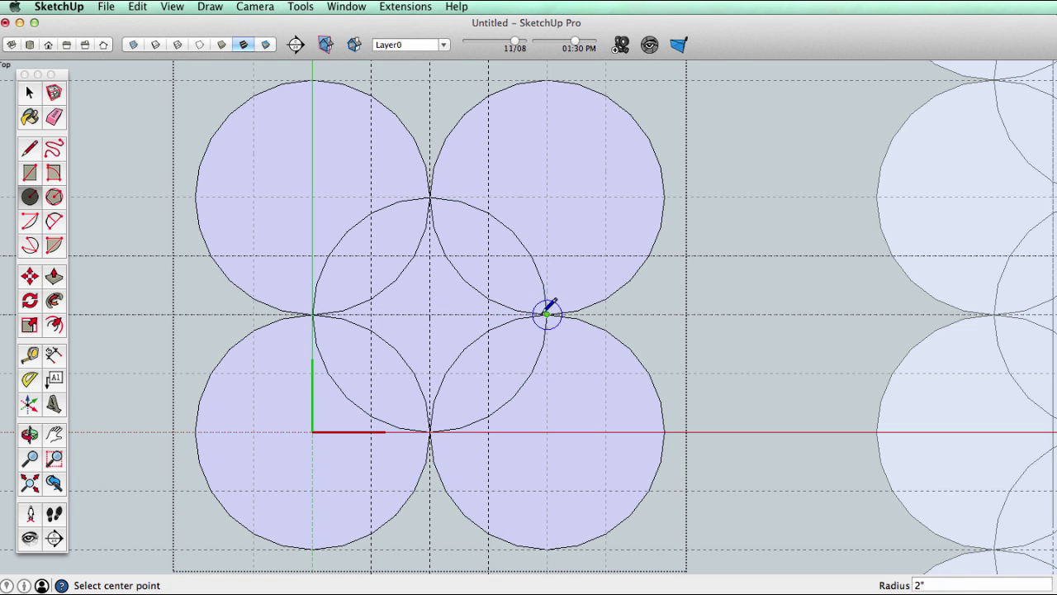
click(488, 256)
click(488, 314)
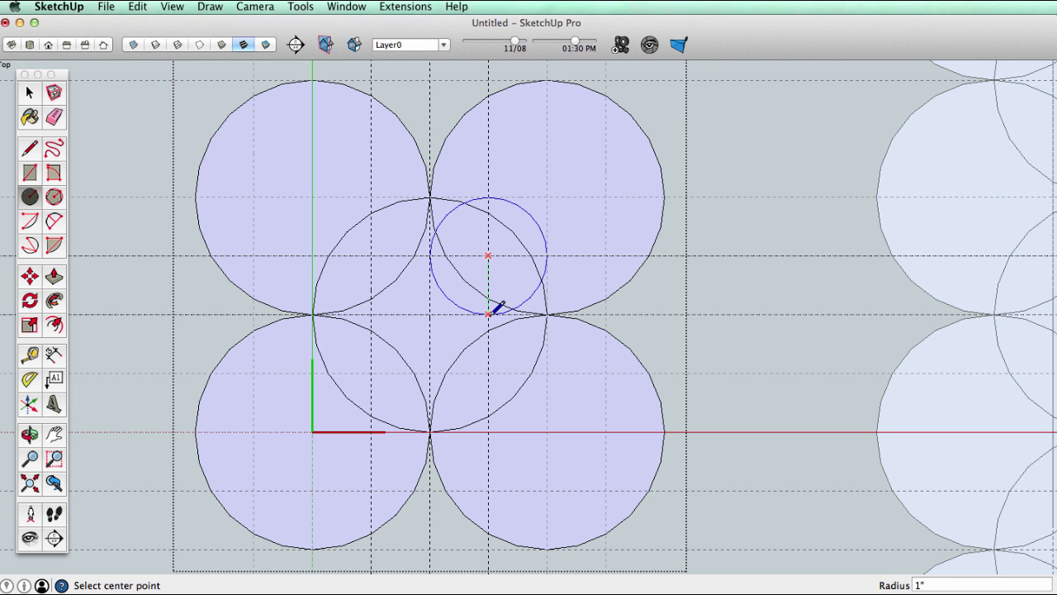
click(488, 373)
click(488, 314)
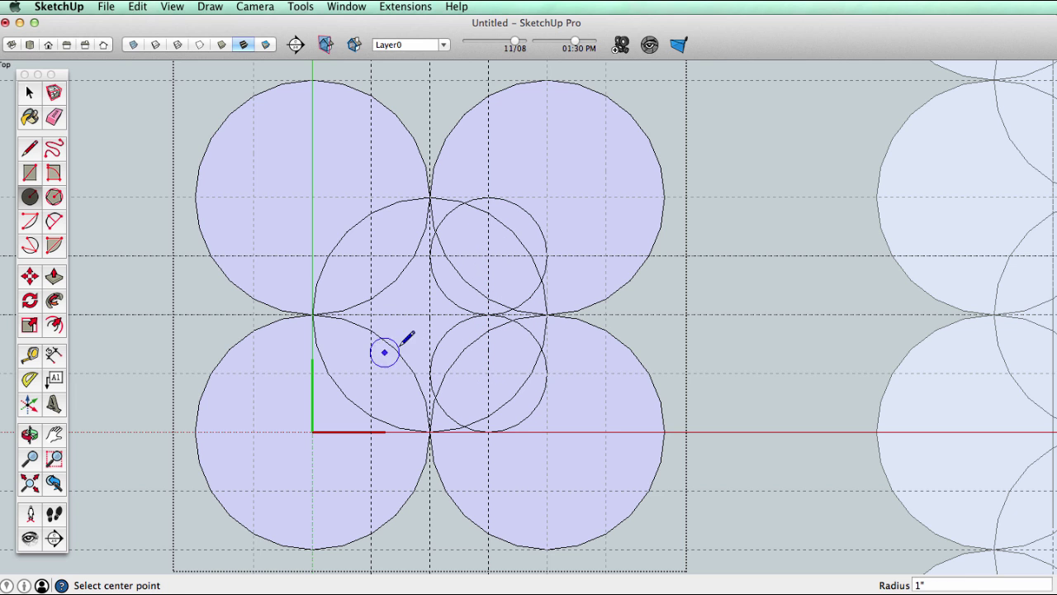
click(371, 372)
click(371, 314)
click(371, 255)
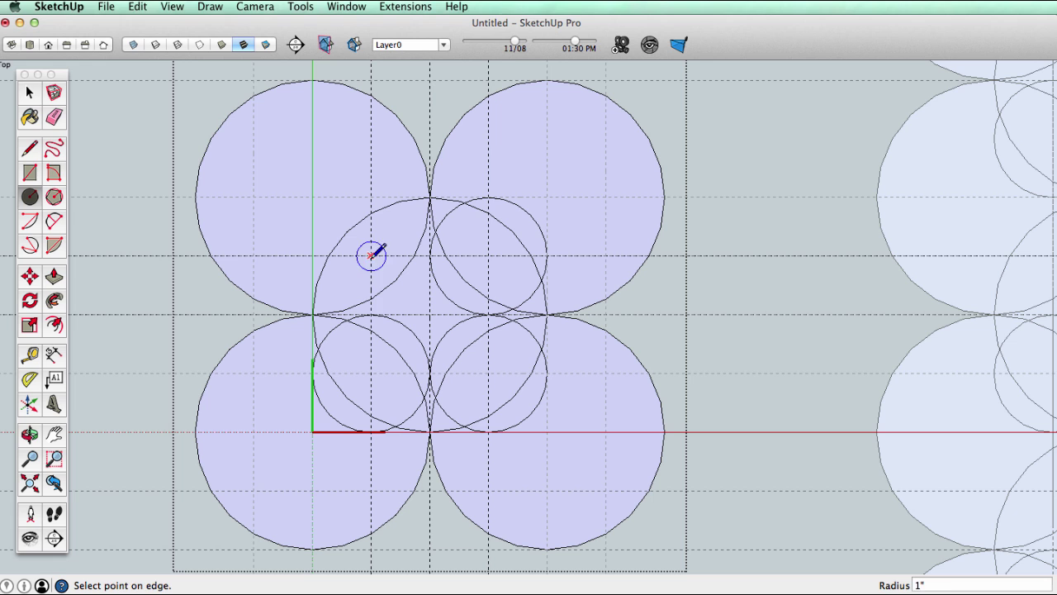
click(371, 314)
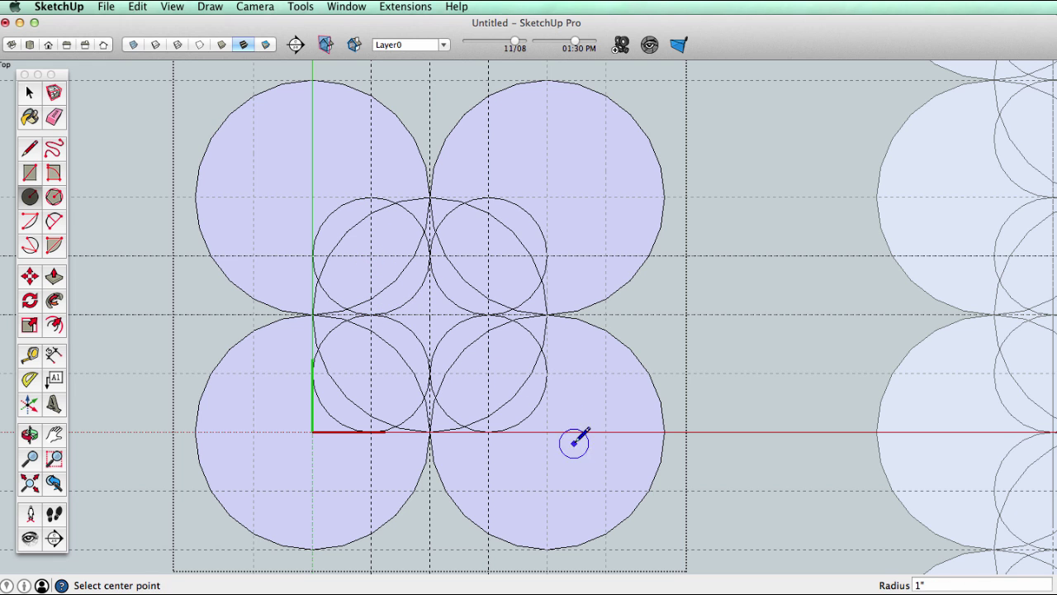
- Draw a 1-inch-radius circle centred at the tile's middle, zooming in for it and back out
key(z)
drag(401, 236, 533, 388)
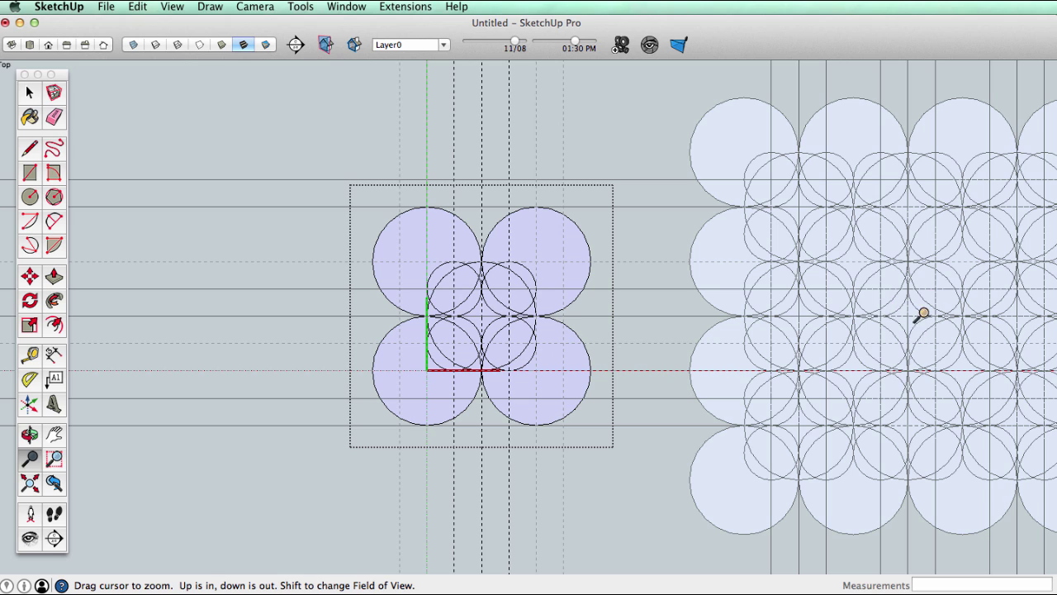
drag(478, 336, 471, 157)
click(29, 196)
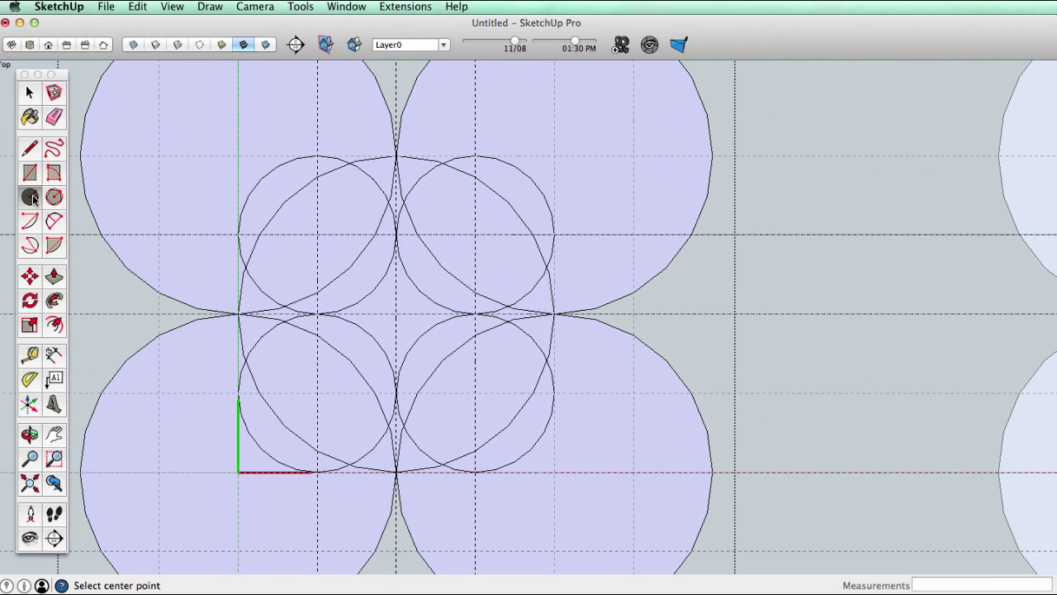
click(396, 314)
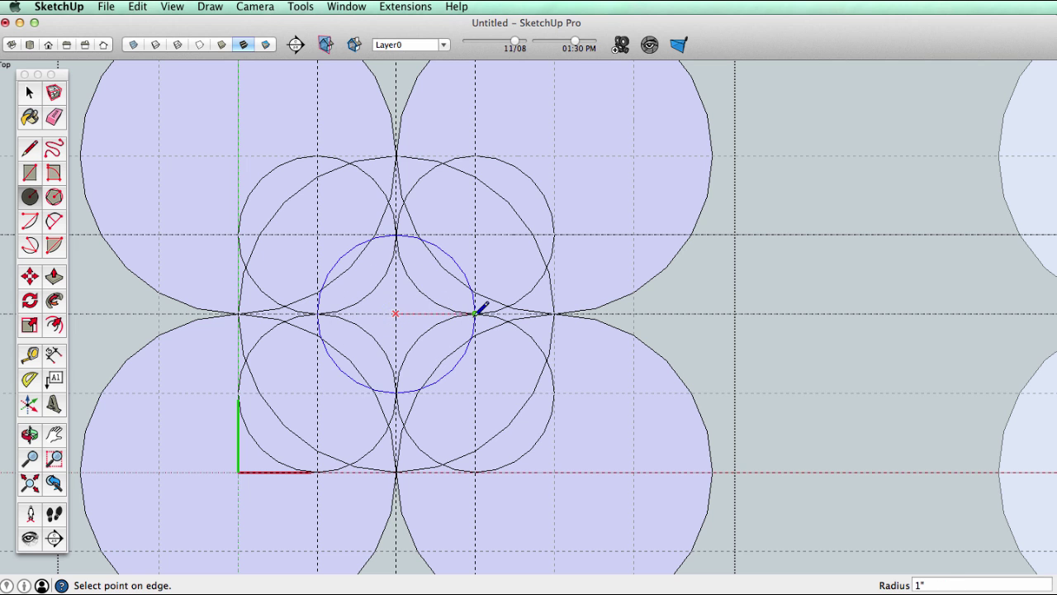
click(476, 314)
key(z)
drag(433, 242, 518, 257)
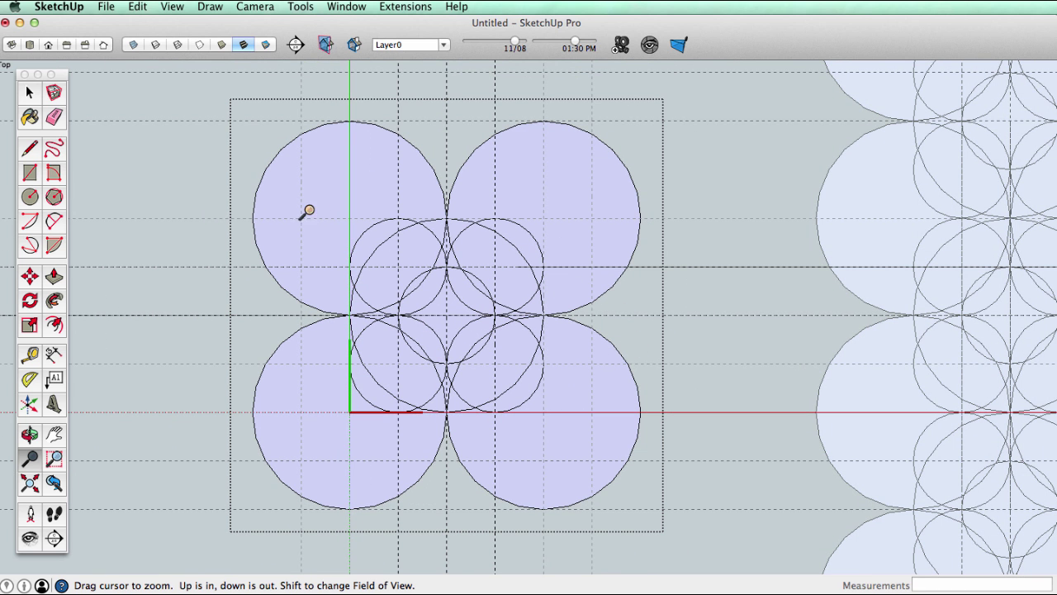
key(space)
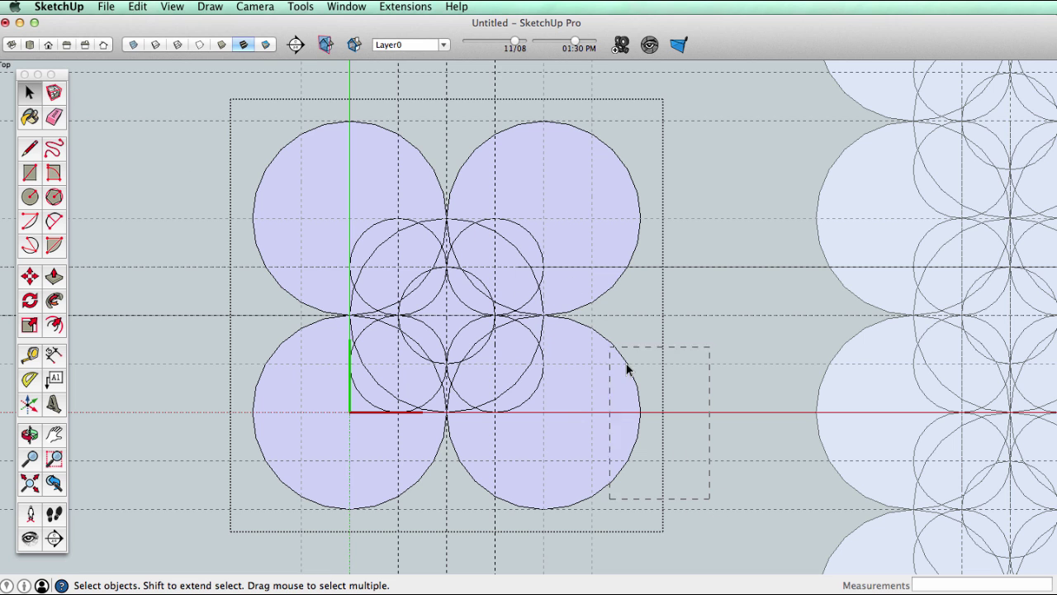
- Delete the circle parts outside the square on the right, top-left and lower-left, then view the repeats
drag(554, 304, 591, 305)
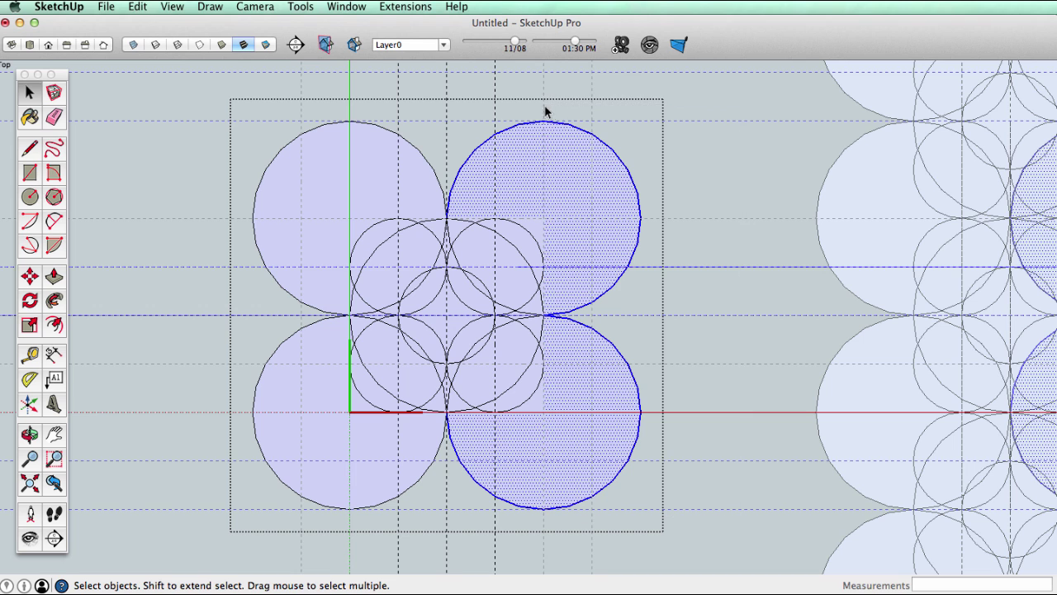
key(Delete)
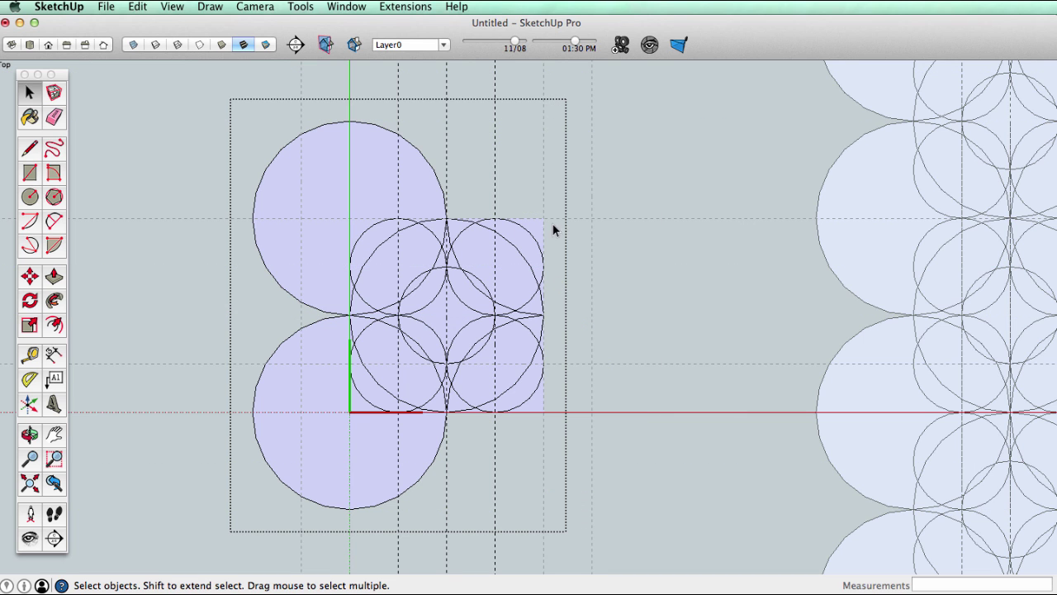
drag(168, 126, 162, 115)
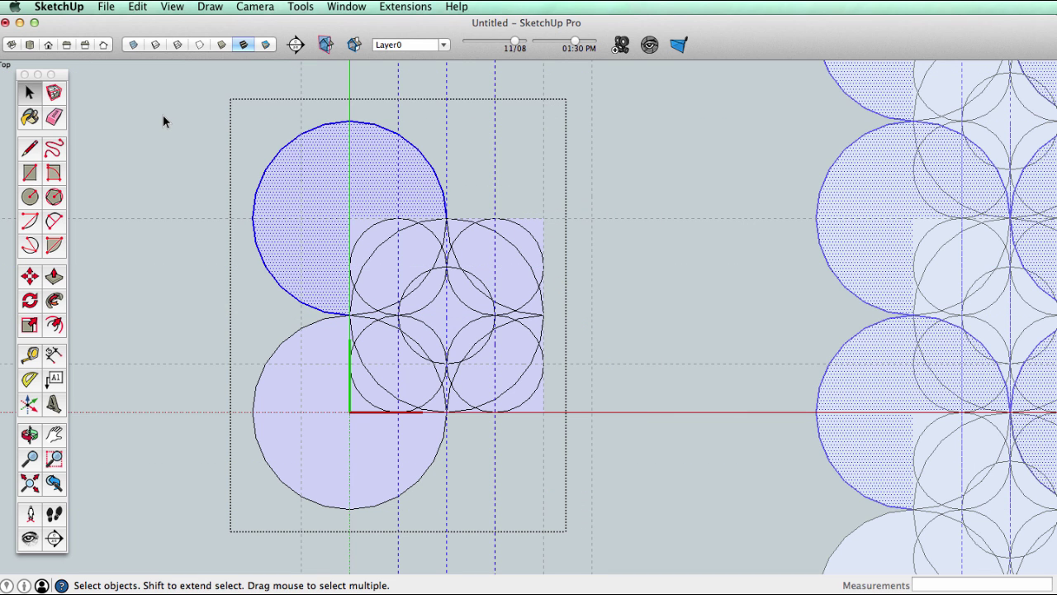
key(Delete)
drag(331, 480, 236, 433)
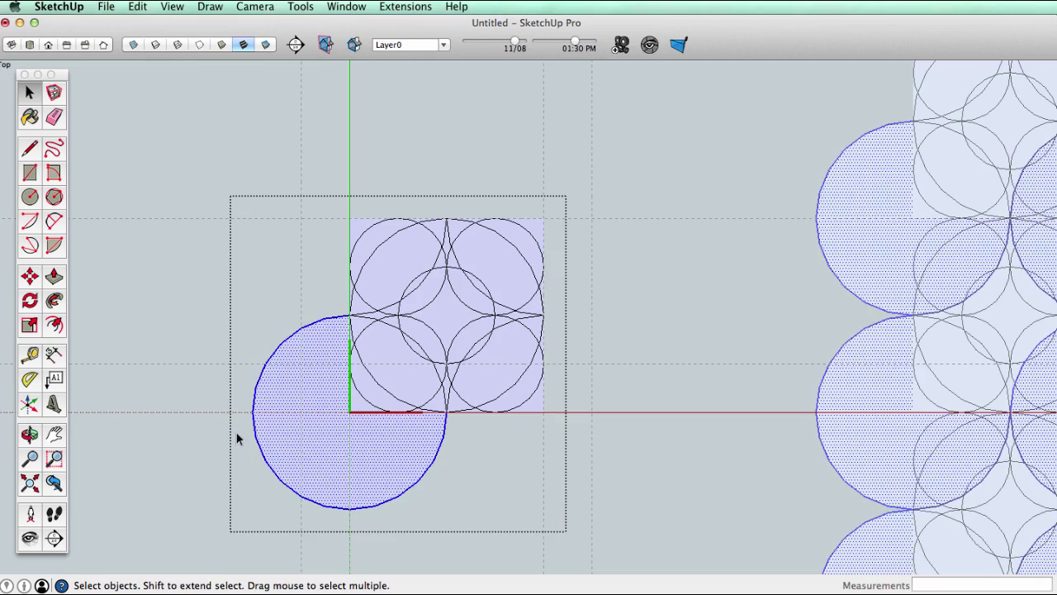
key(Delete)
key(z)
drag(499, 434, 471, 207)
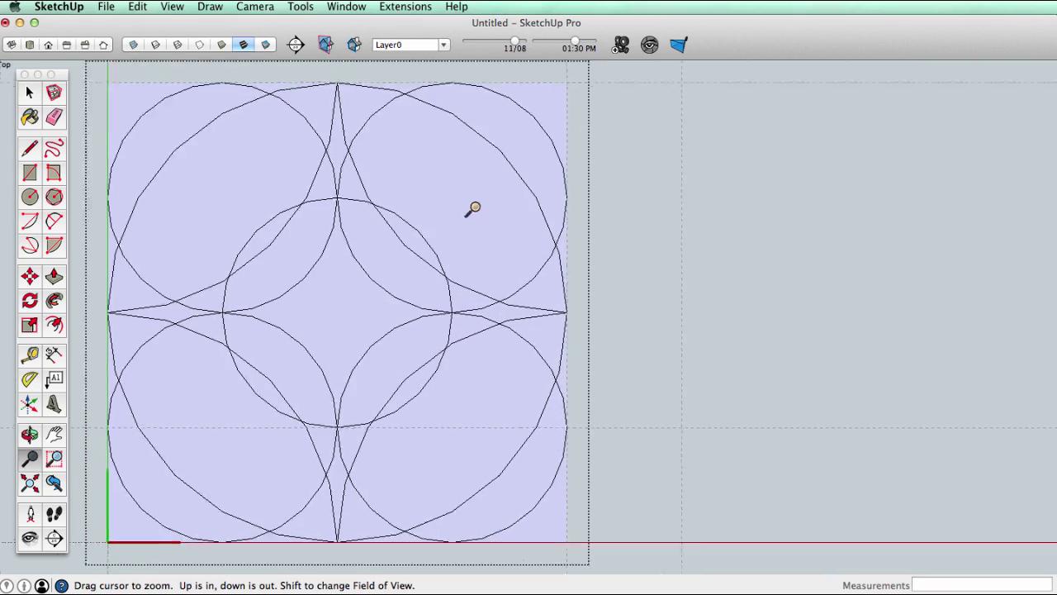
drag(453, 281, 427, 484)
key(h)
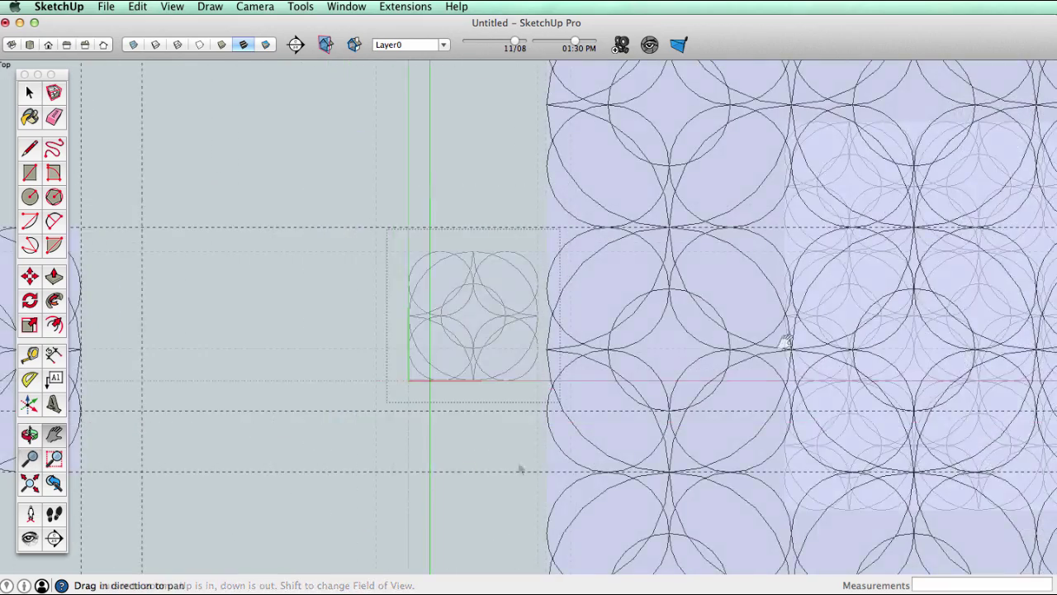
drag(784, 342, 521, 328)
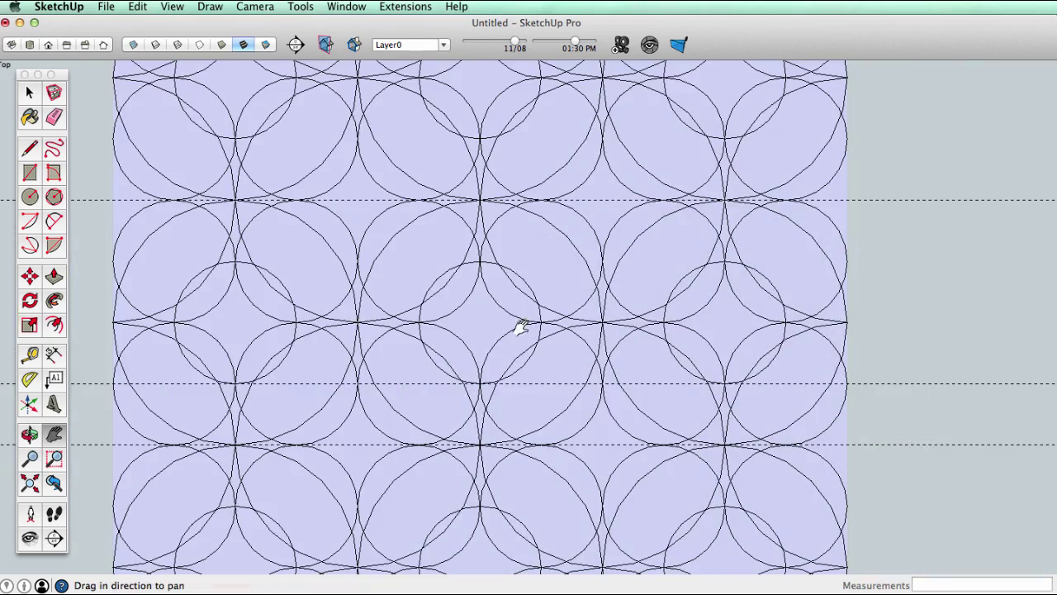
- Hide the guide lines and open the centre tile component for editing
click(173, 7)
click(197, 117)
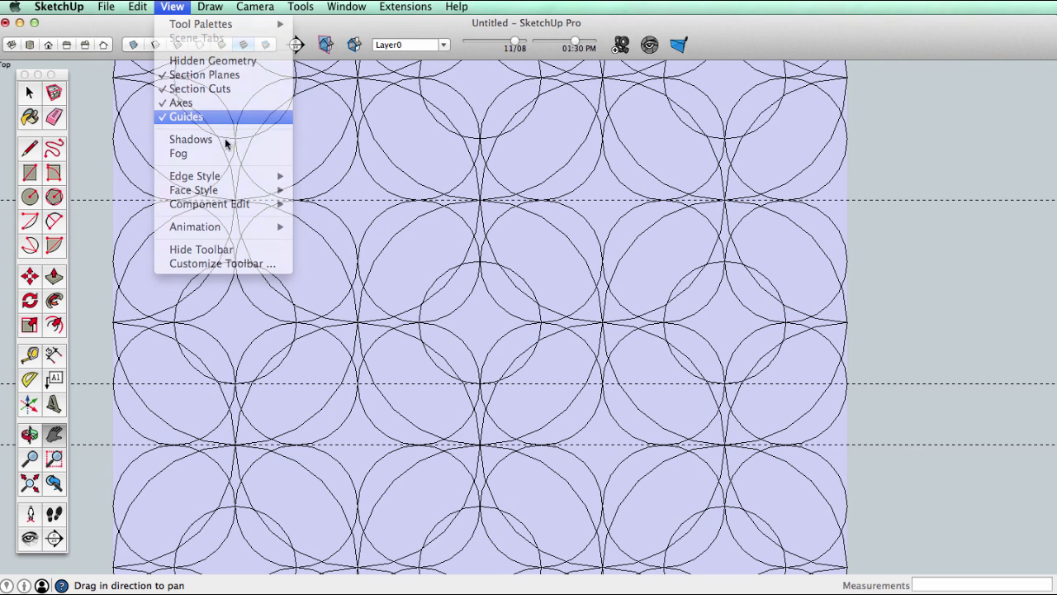
key(z)
key(space)
mouse_move(538, 302)
mouse_down()
mouse_move(546, 351)
mouse_move(521, 300)
mouse_up()
click(527, 337)
double_click(527, 337)
- Paint the tile's four petals and central star a mid blue
key(z)
click(29, 118)
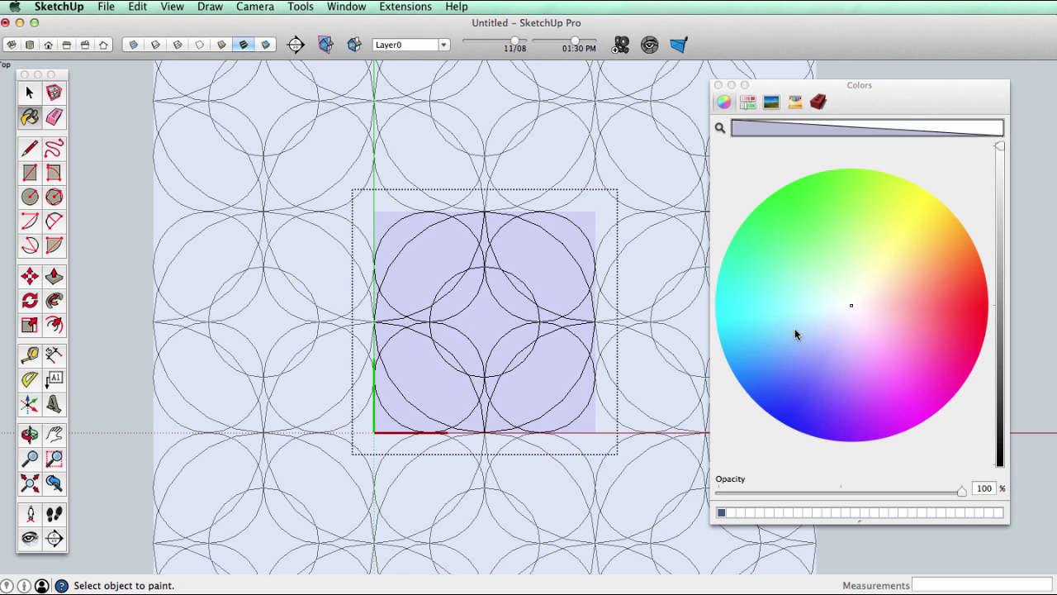
click(787, 369)
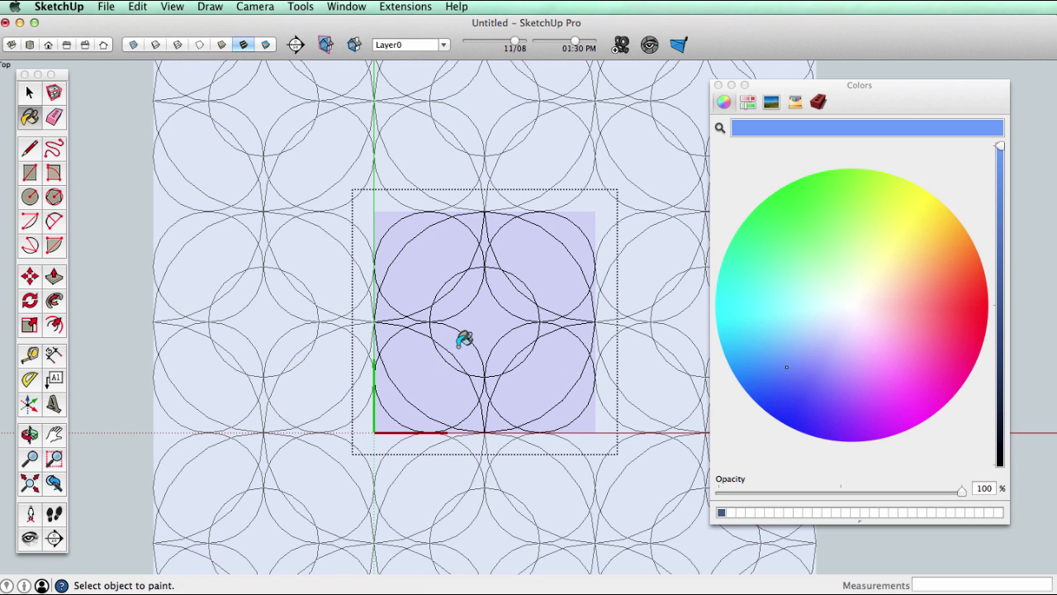
click(437, 373)
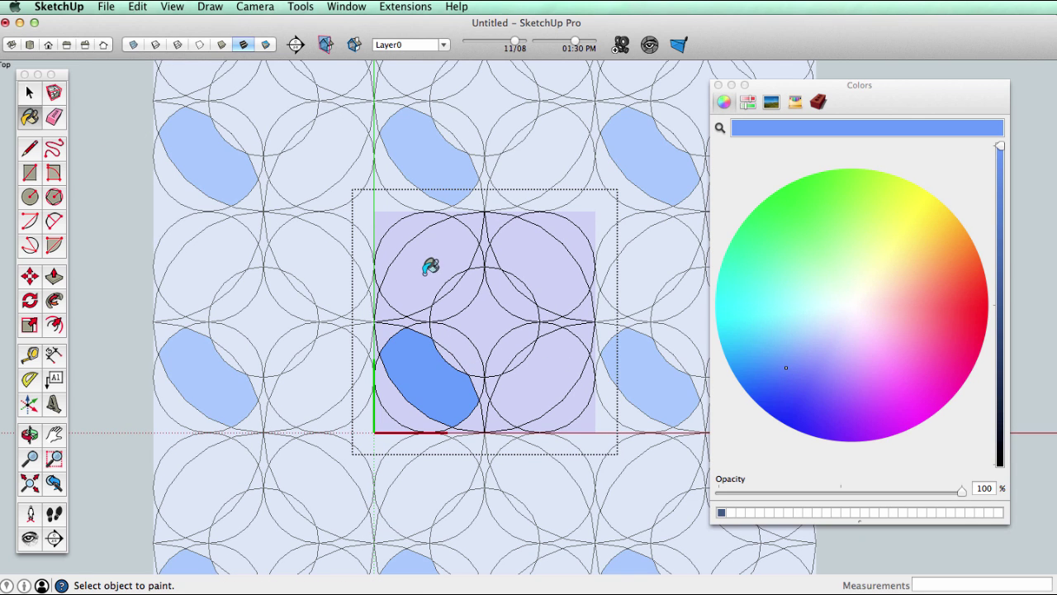
click(430, 267)
click(537, 273)
click(563, 353)
click(494, 309)
- Leave the centre tile and frame the painted 3×3 grid in view
key(z)
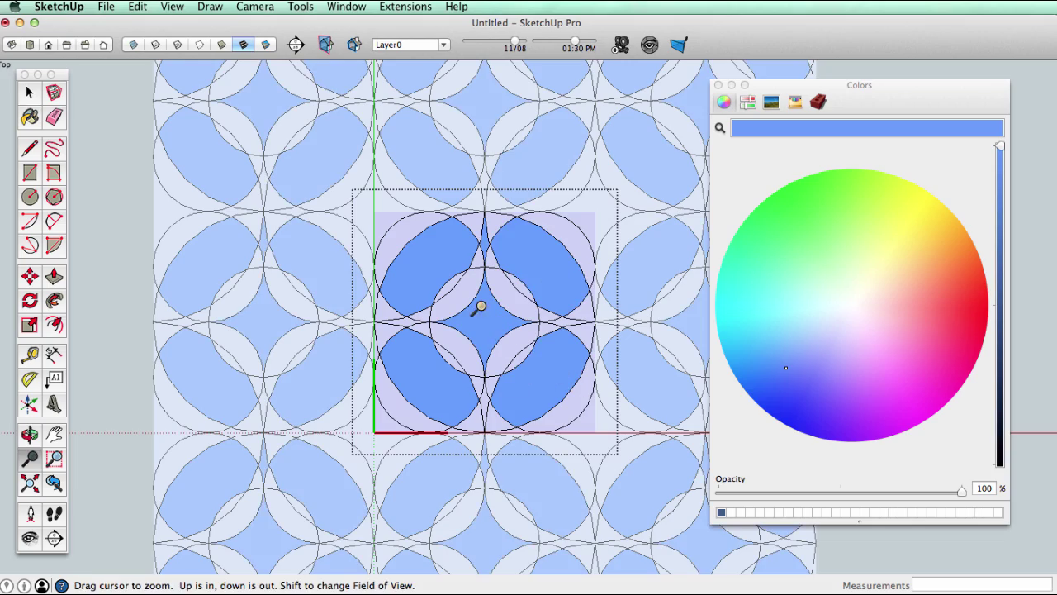
drag(477, 302, 373, 415)
key(space)
click(269, 366)
key(z)
drag(504, 368, 433, 377)
key(h)
key(z)
key(h)
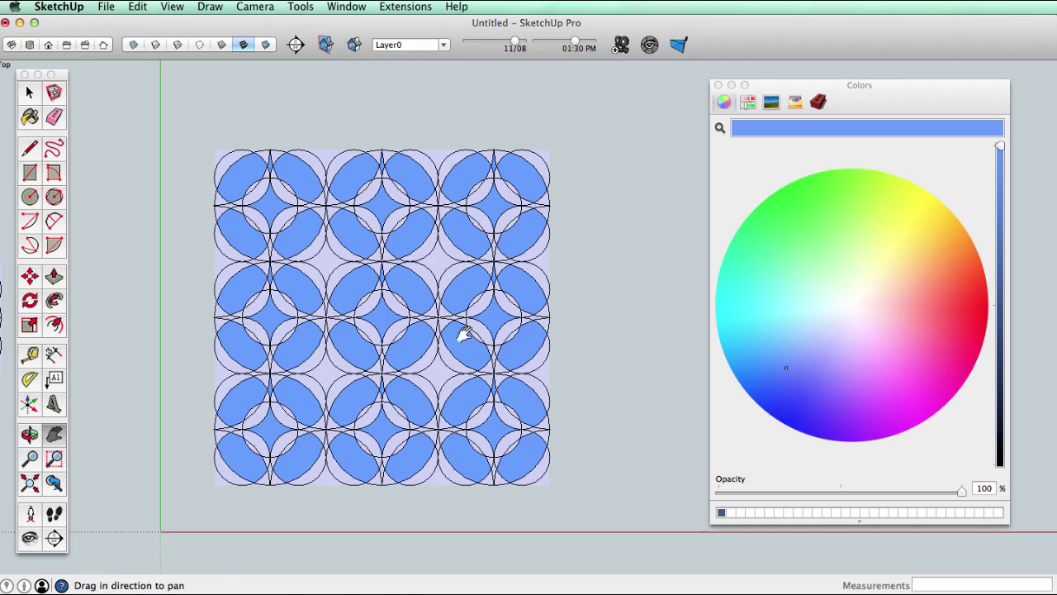
key(z)
drag(465, 331, 492, 333)
key(h)
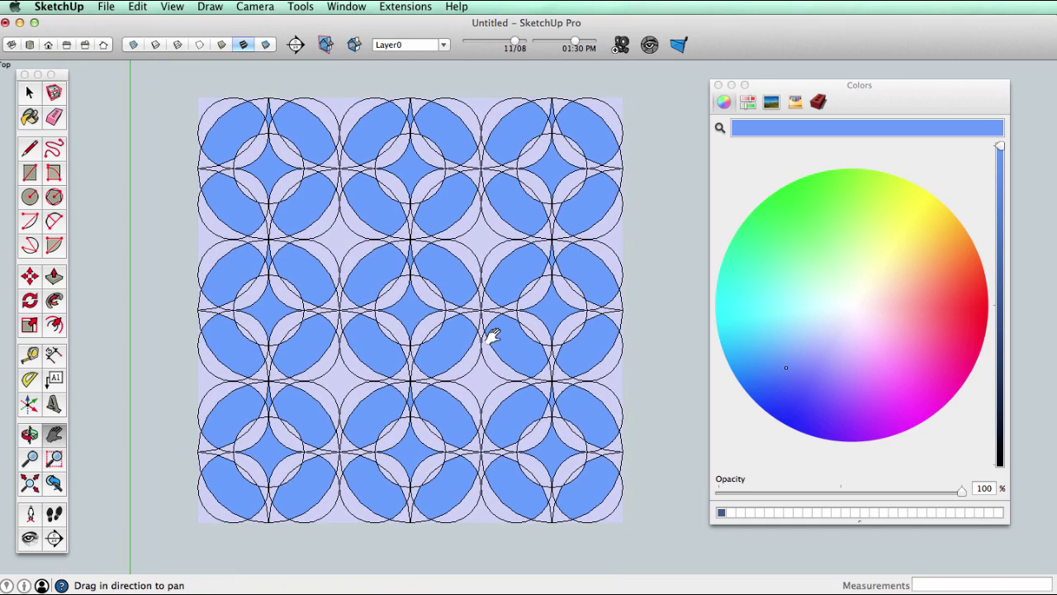